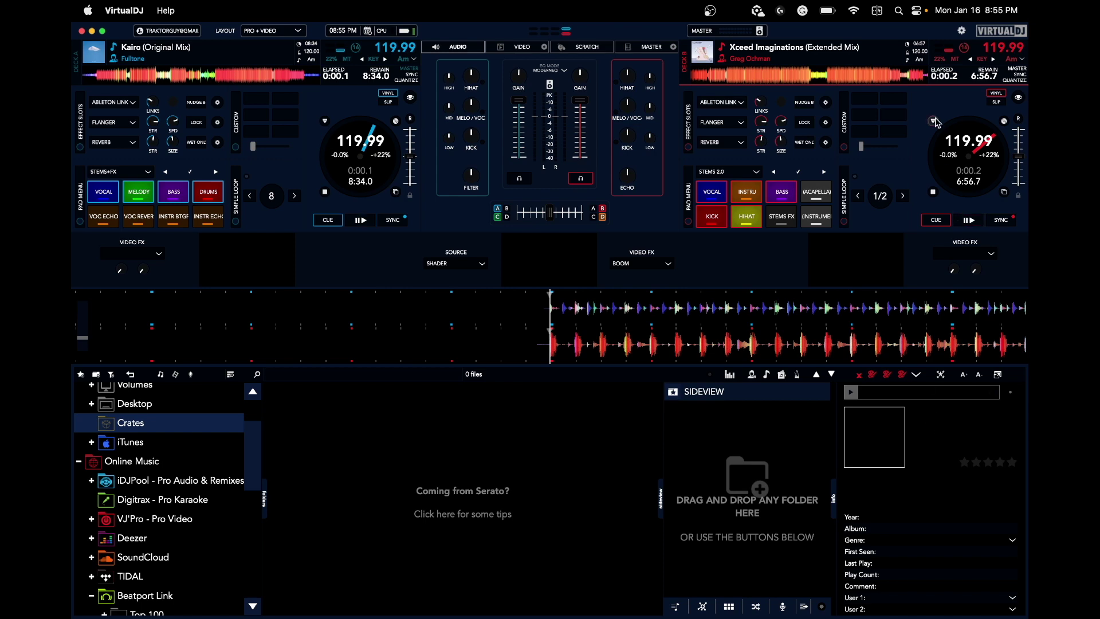
Step: Show the Graphical Interface settings listing installed skins, including Project X 2021 Pro
{"action": "left_click", "coordinate": [961, 31]}
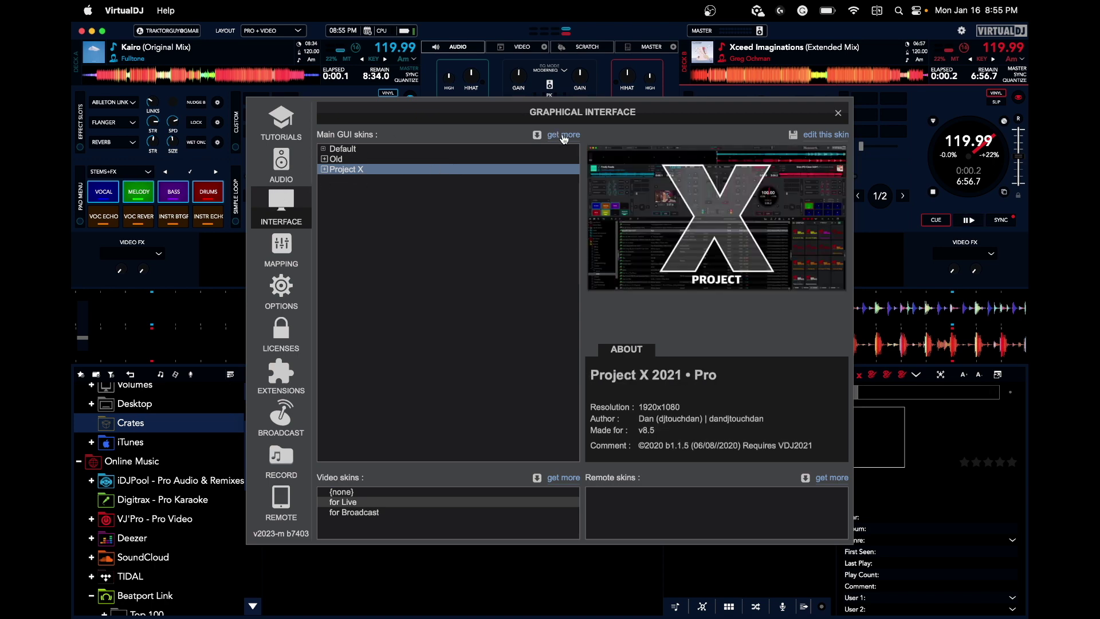
Step: Search the downloadable skins for 'proj' to find Project X, then close the settings
{"action": "left_click", "coordinate": [563, 135]}
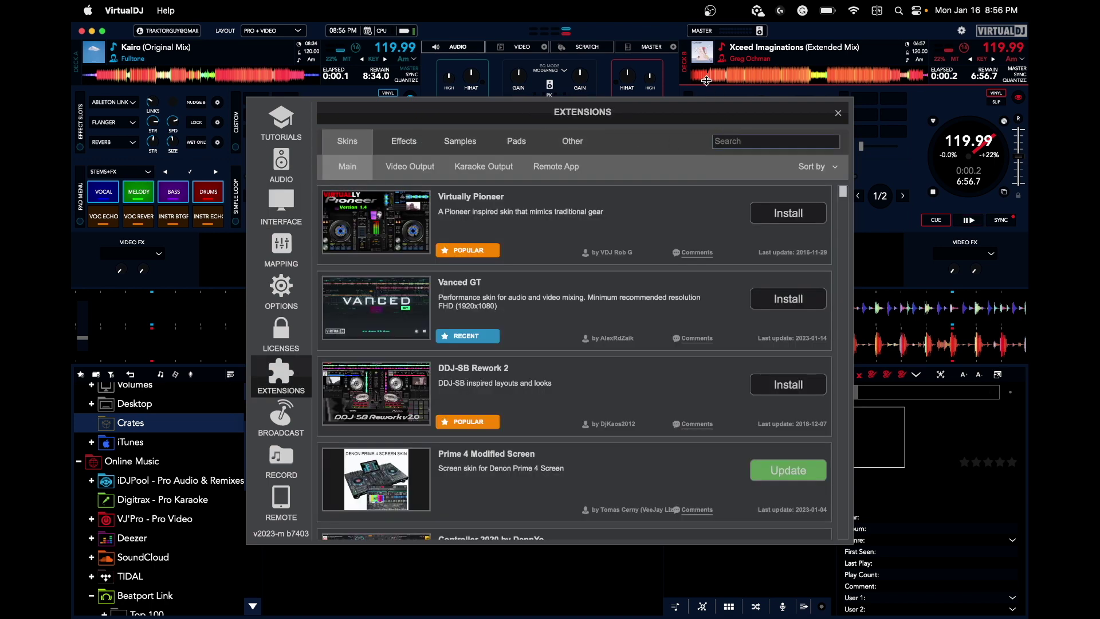
{"action": "type", "text": "pro"}
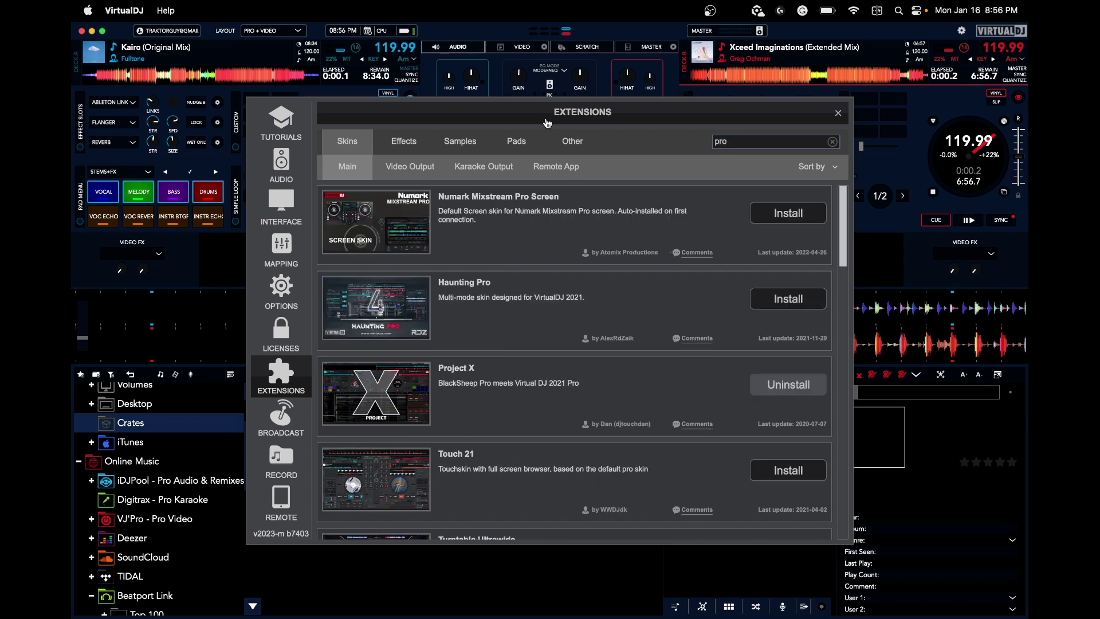
{"action": "type", "text": "j"}
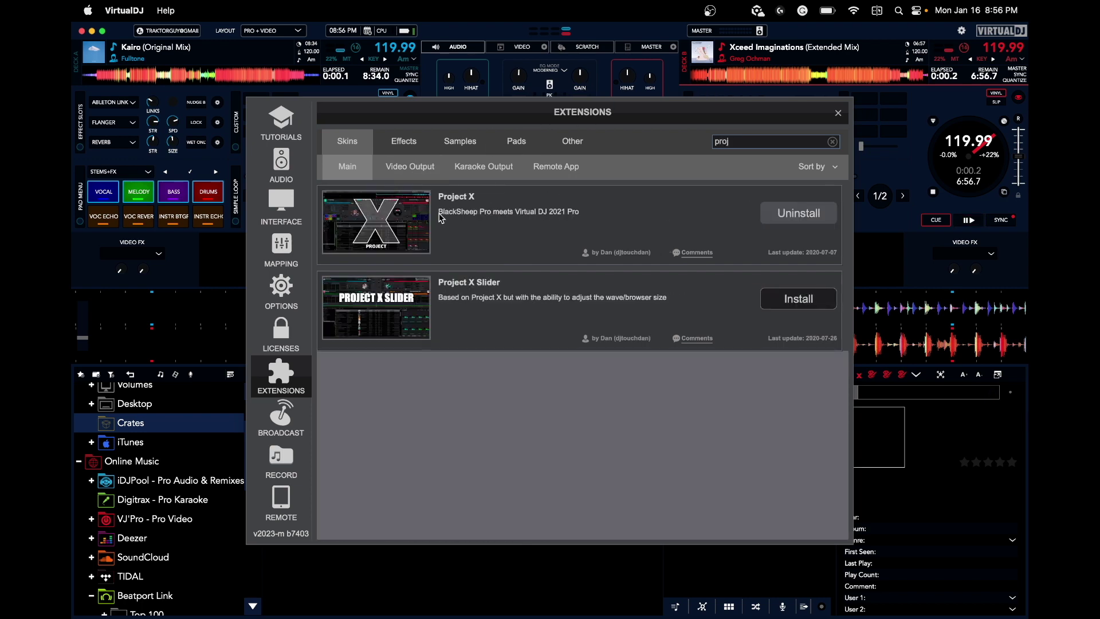
{"action": "left_click", "coordinate": [838, 113]}
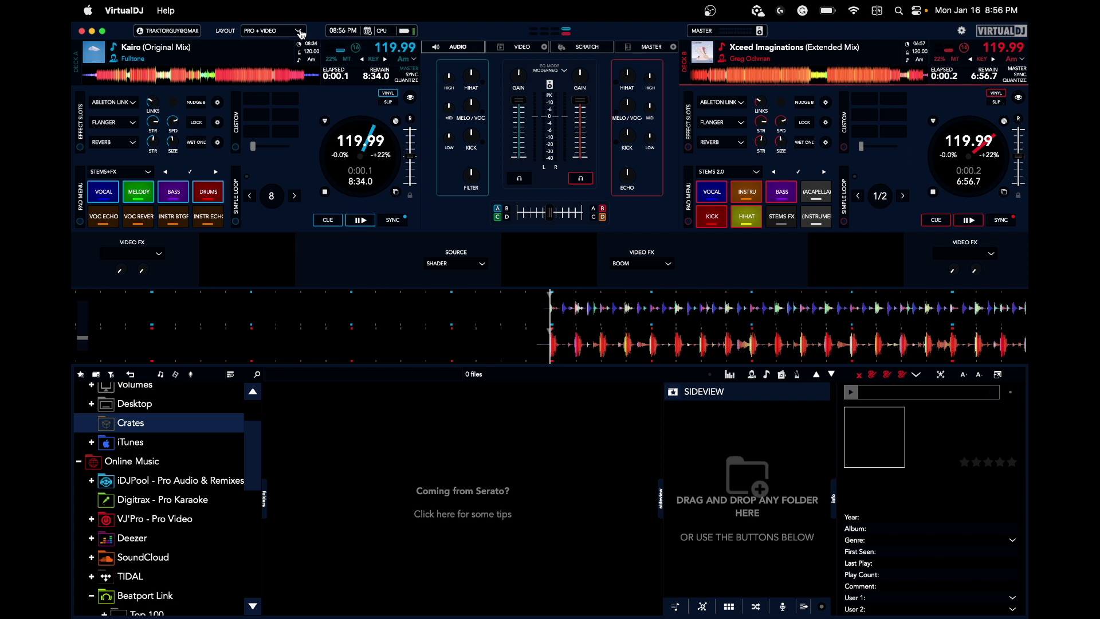
{"action": "left_click", "coordinate": [299, 32]}
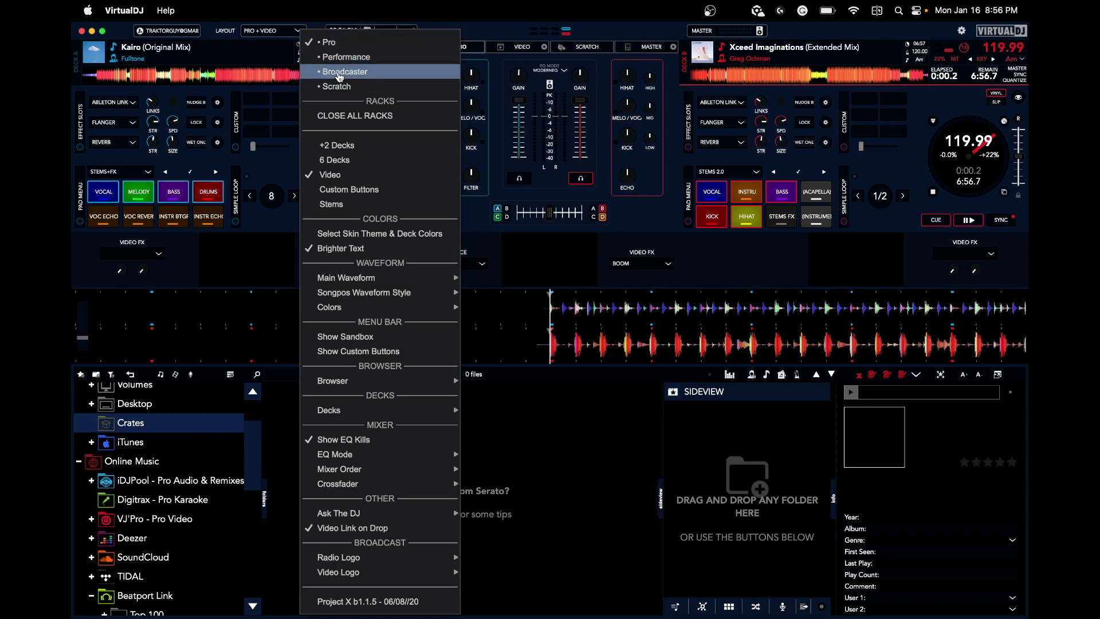
{"action": "left_click", "coordinate": [338, 57]}
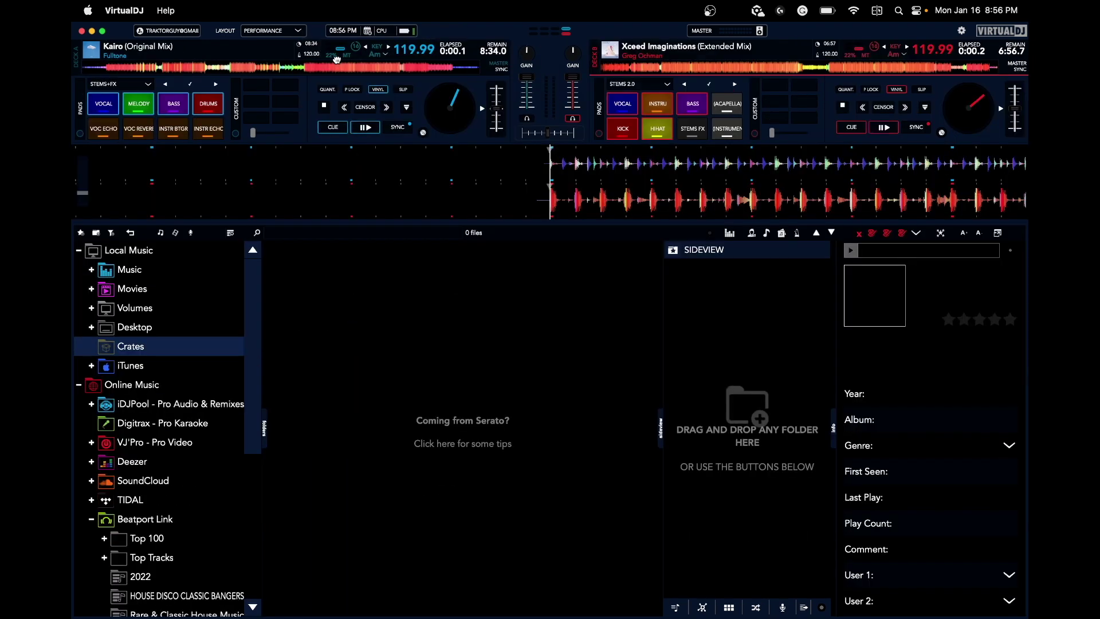
{"action": "left_click", "coordinate": [303, 37]}
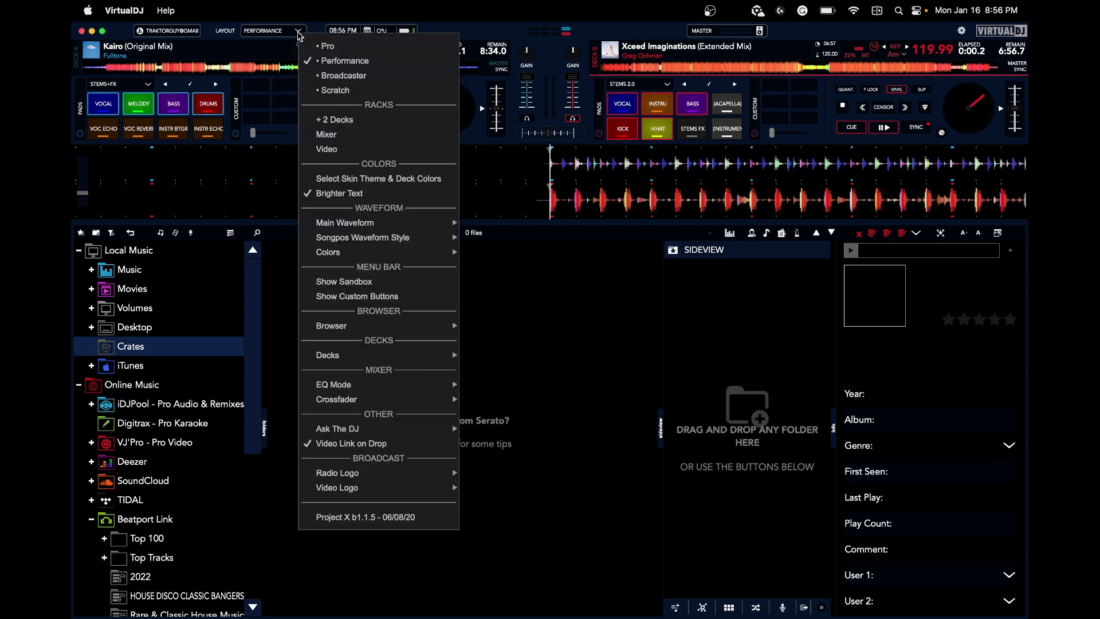
{"action": "left_click", "coordinate": [324, 75]}
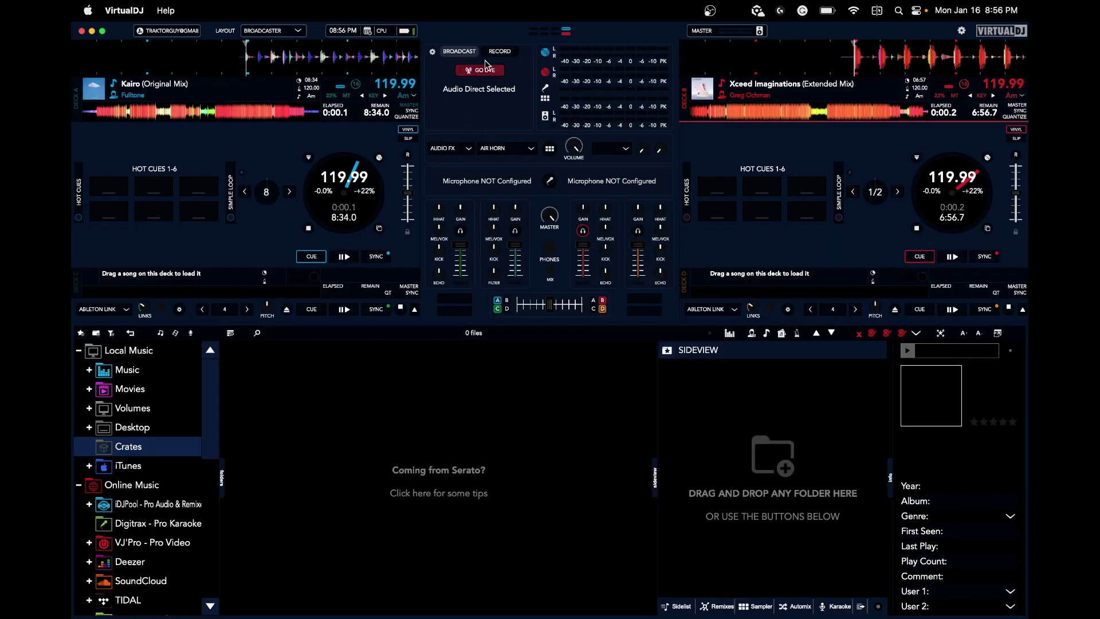
{"action": "left_click", "coordinate": [299, 33]}
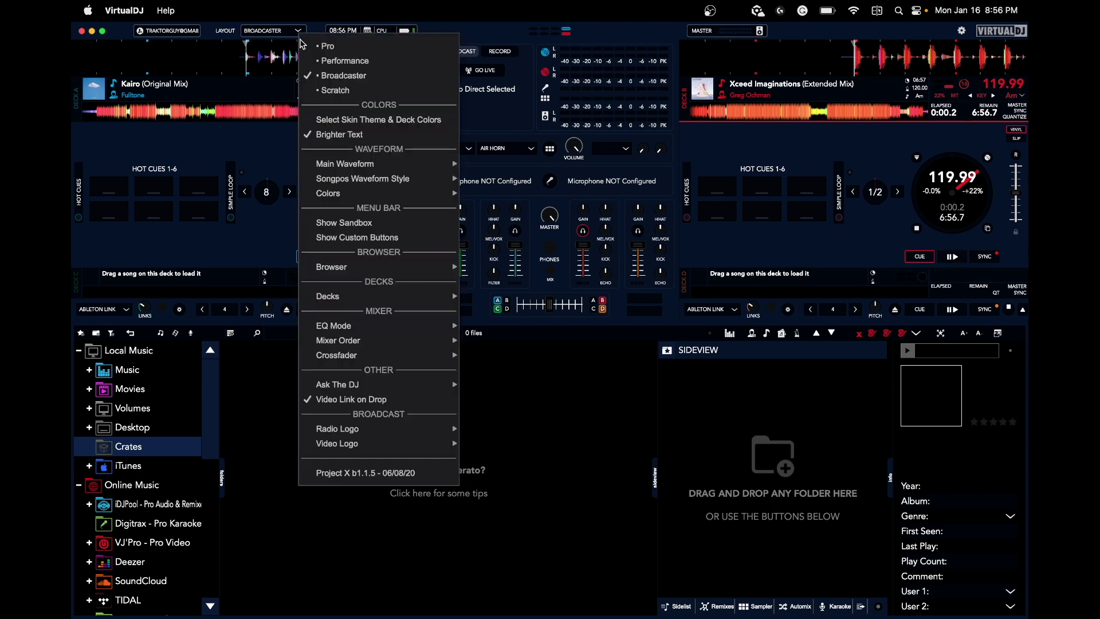
{"action": "left_click", "coordinate": [323, 90]}
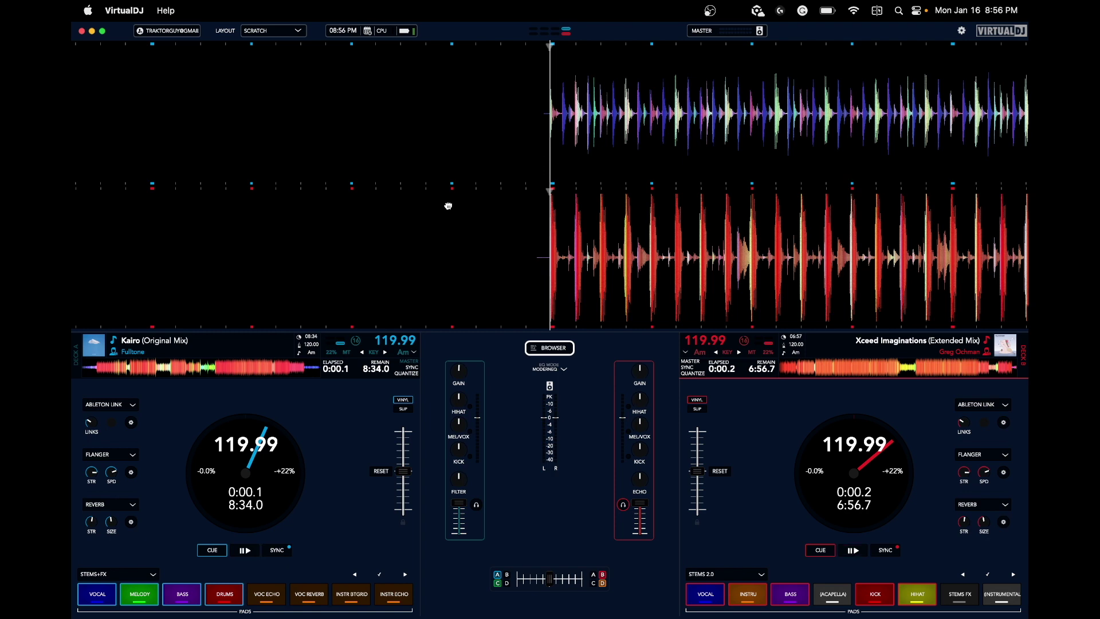
{"action": "left_click", "coordinate": [543, 350]}
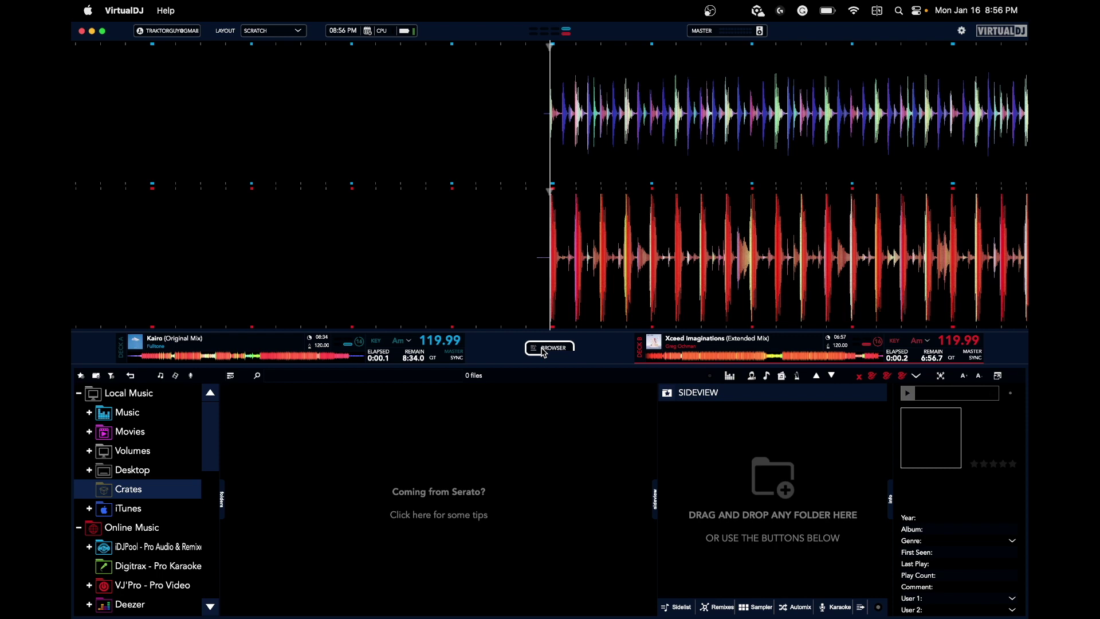
{"action": "left_click", "coordinate": [543, 351]}
{"action": "left_click", "coordinate": [295, 32]}
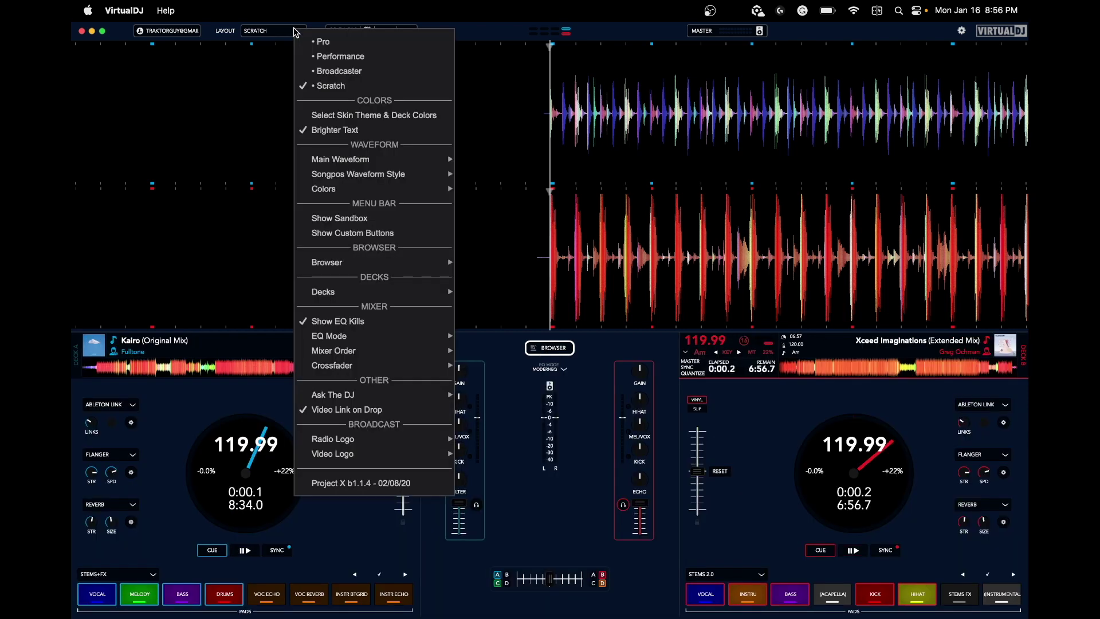
Step: Return to the Pro layout and give the skin the red colour scheme after trying darker and electro
{"action": "left_click", "coordinate": [316, 42]}
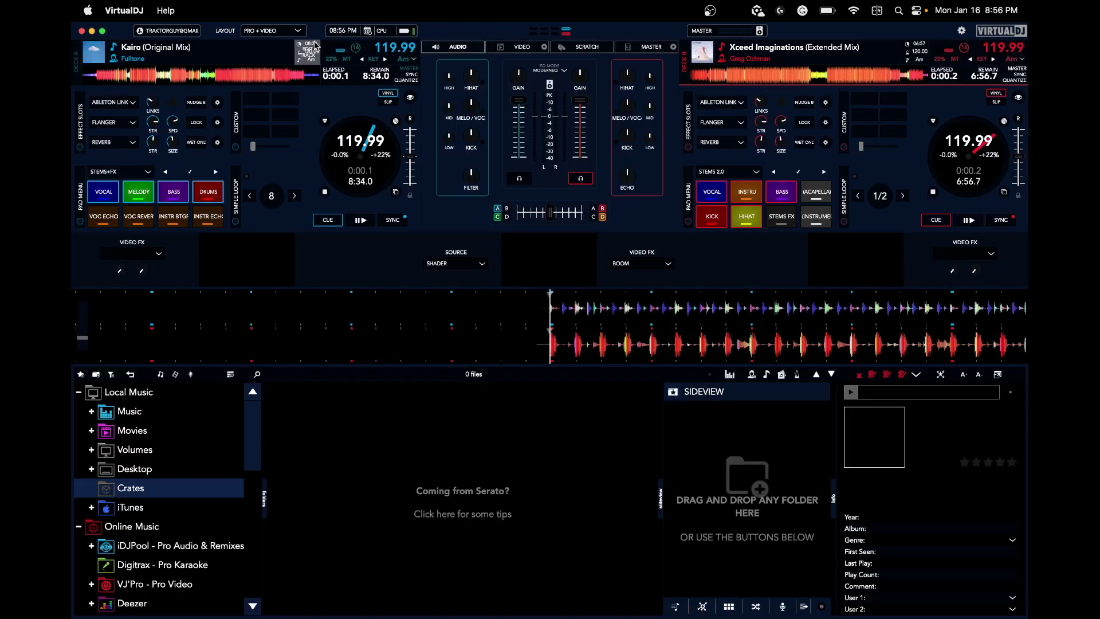
{"action": "left_click", "coordinate": [295, 31]}
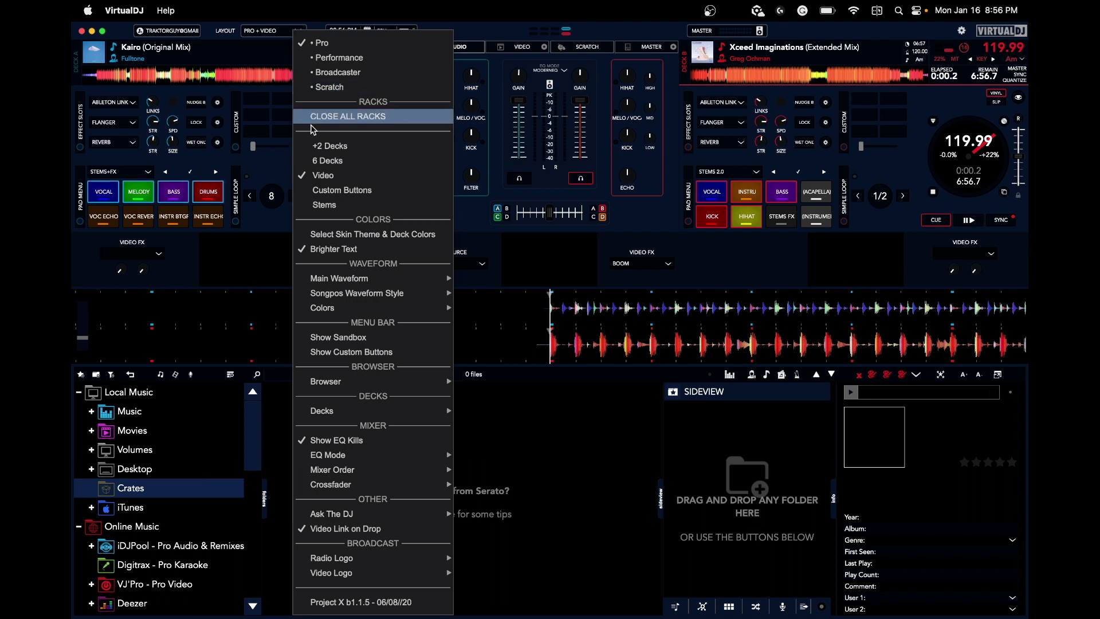
{"action": "left_click", "coordinate": [344, 235]}
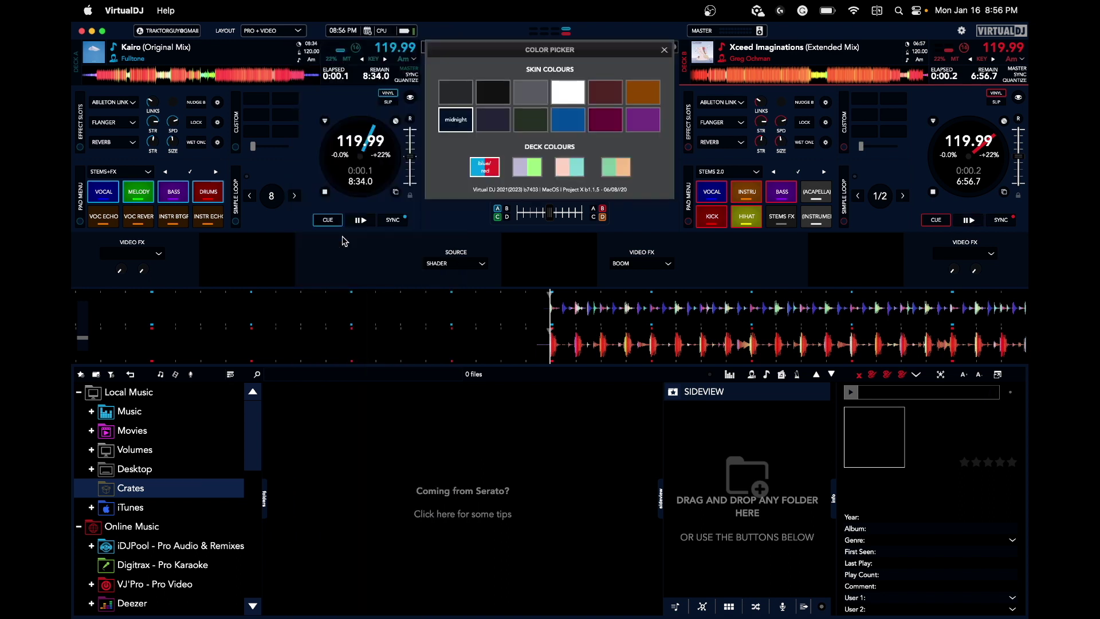
{"action": "left_click", "coordinate": [485, 102]}
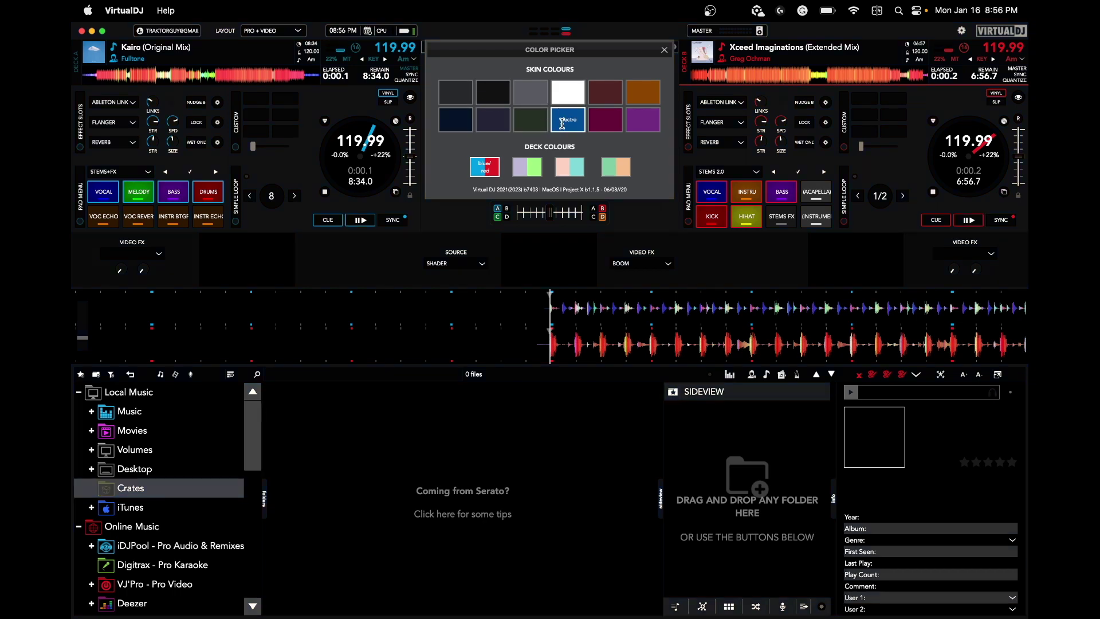
{"action": "left_click", "coordinate": [562, 123]}
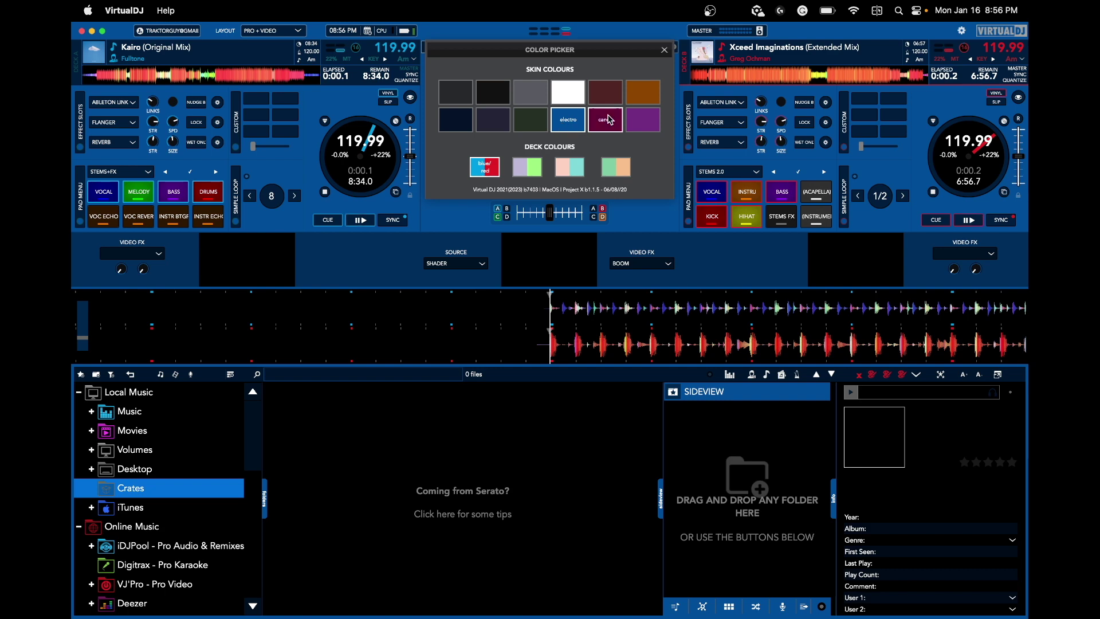
{"action": "left_click", "coordinate": [607, 94]}
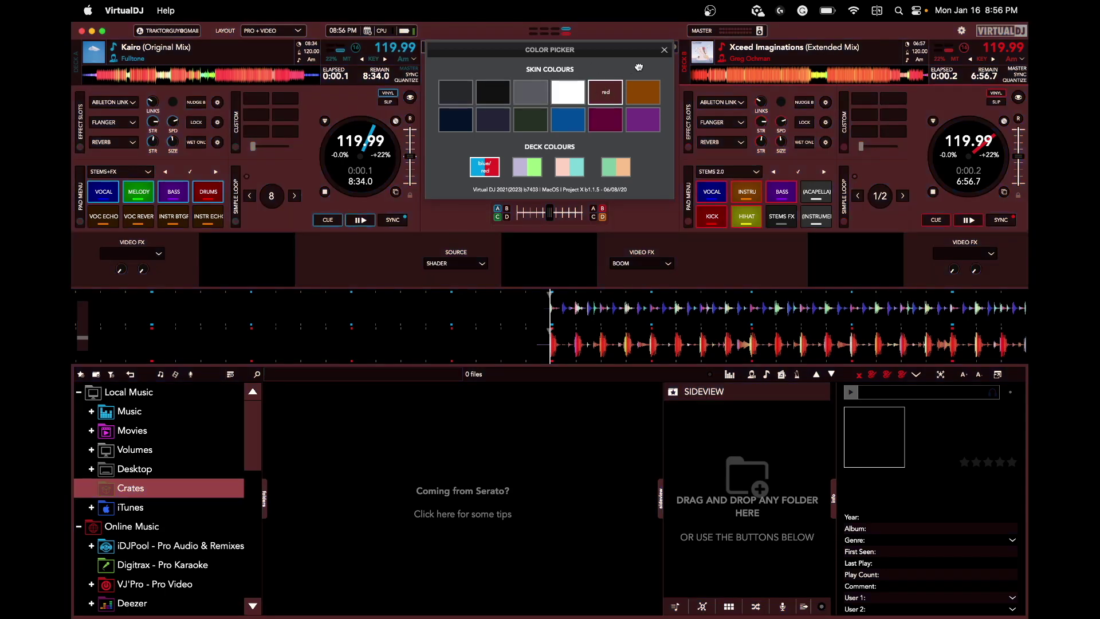
{"action": "left_click", "coordinate": [664, 50]}
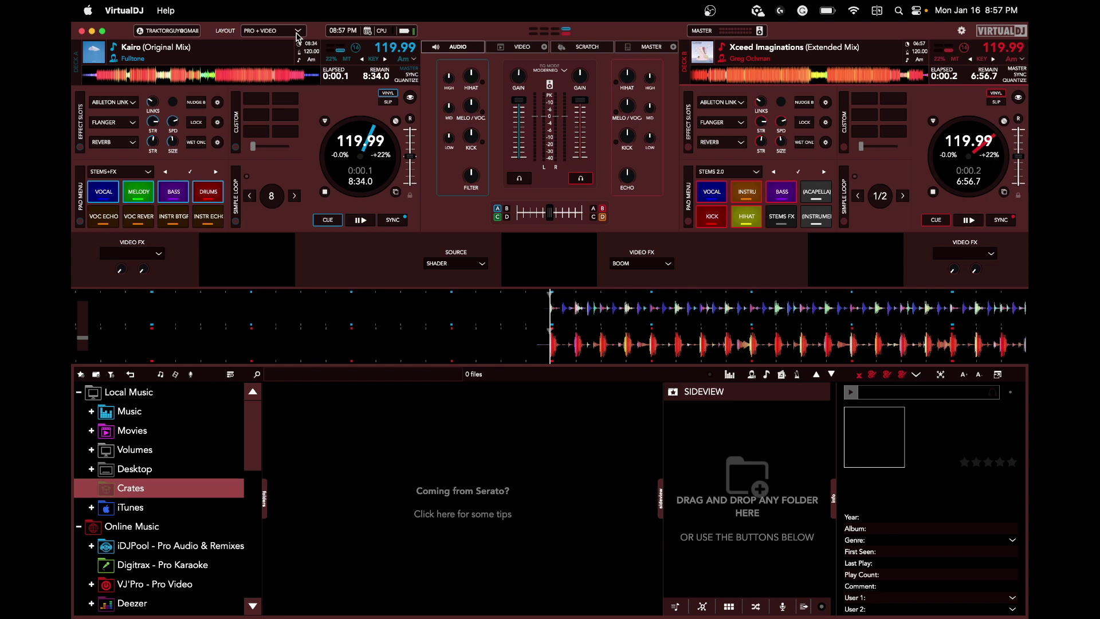
{"action": "left_click", "coordinate": [297, 32]}
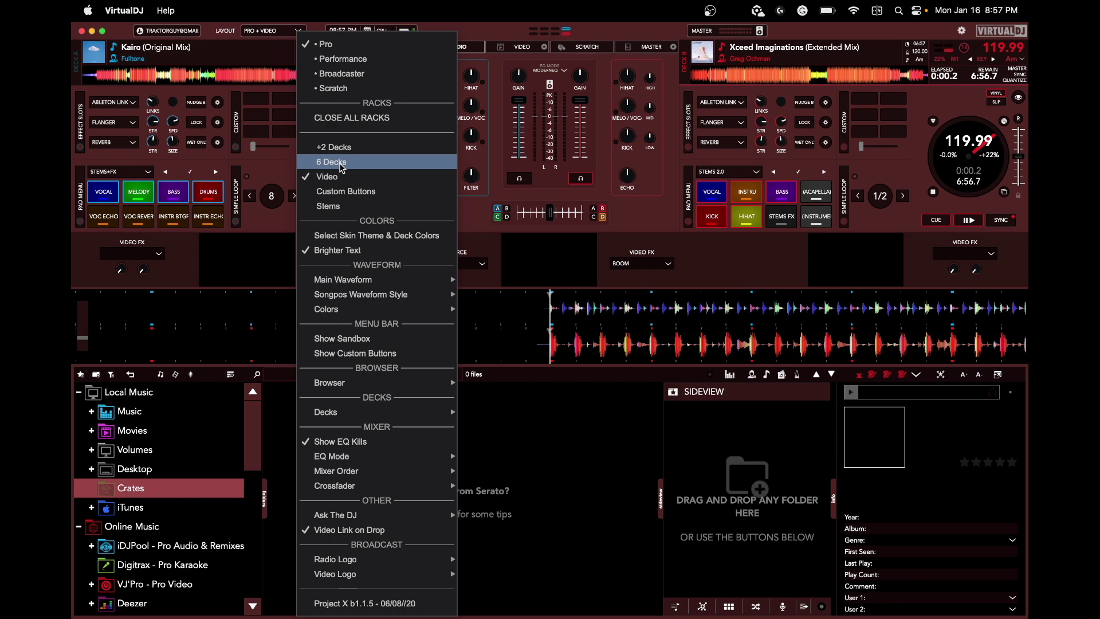
Step: Switch the layout rack to 6 Decks, then to Stems solo/mute controls
{"action": "left_click", "coordinate": [341, 163]}
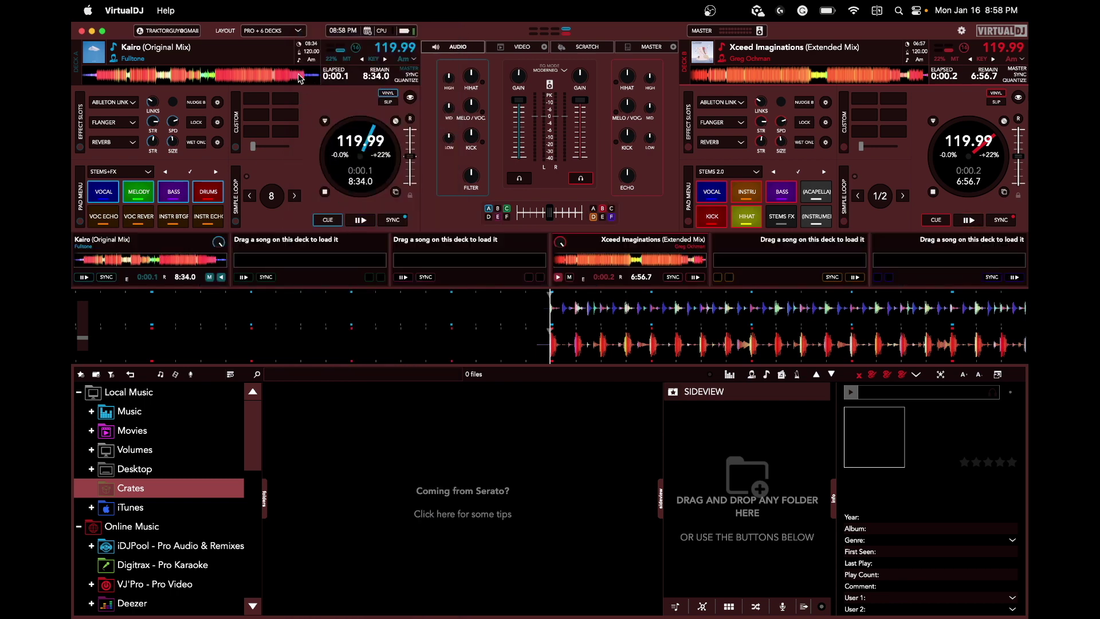
{"action": "left_click", "coordinate": [297, 32]}
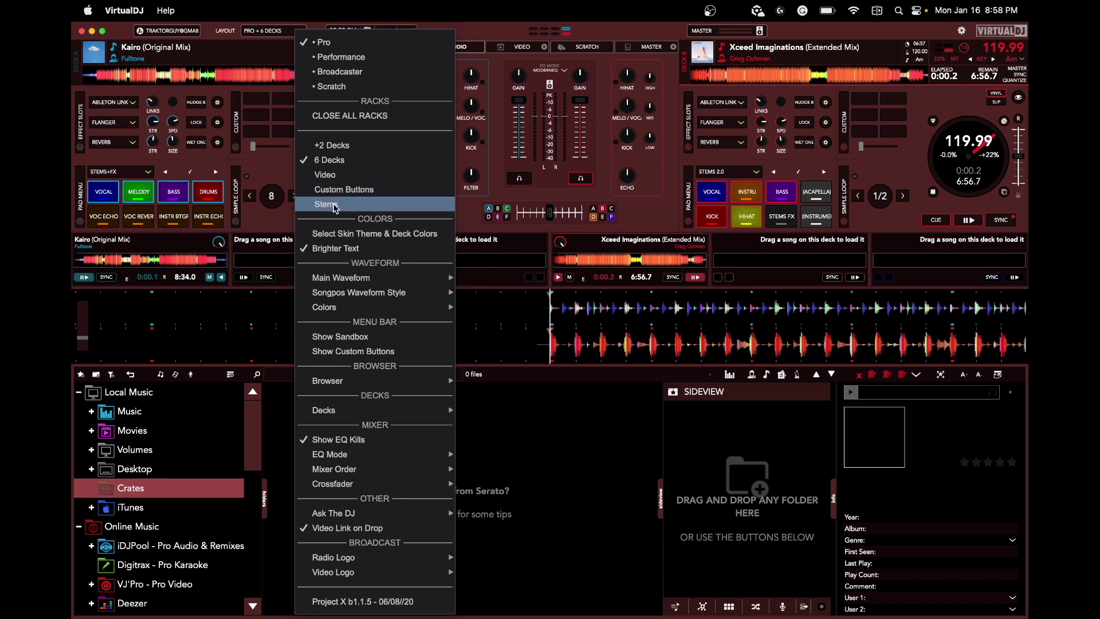
{"action": "left_click", "coordinate": [327, 205]}
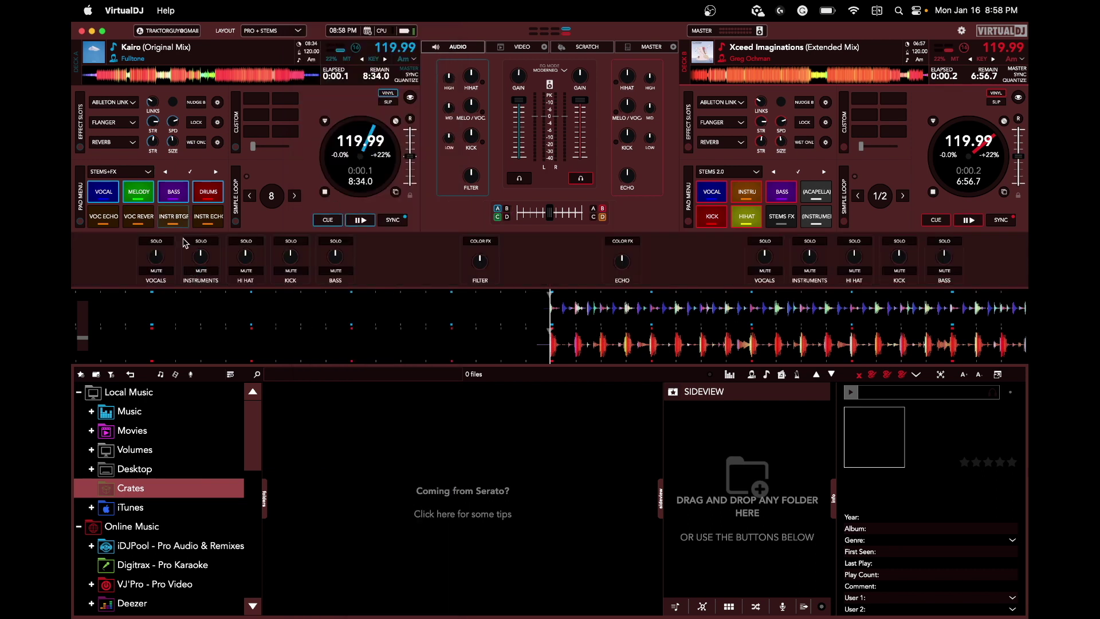
Step: Move the main waveform to the top position
{"action": "left_click", "coordinate": [293, 31]}
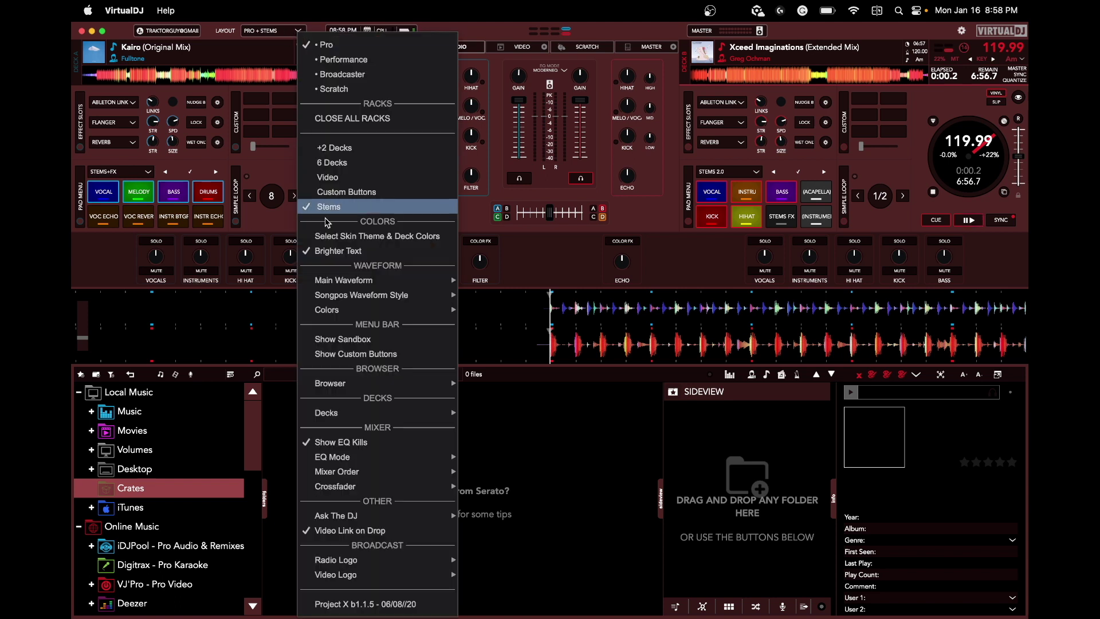
{"action": "mouse_move", "coordinate": [338, 281]}
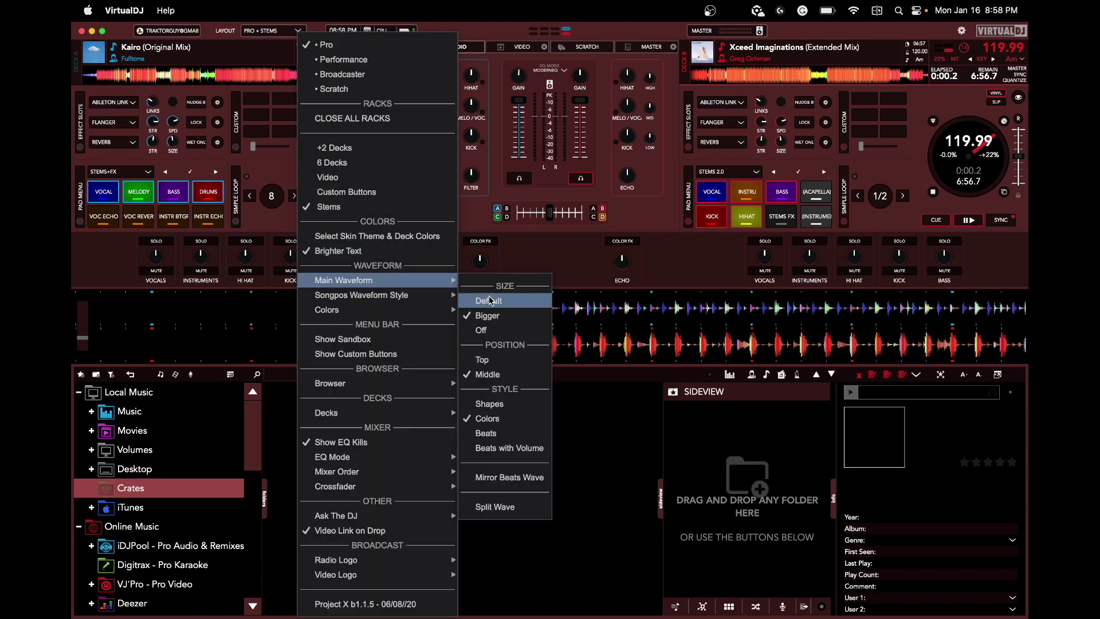
{"action": "left_click", "coordinate": [489, 359]}
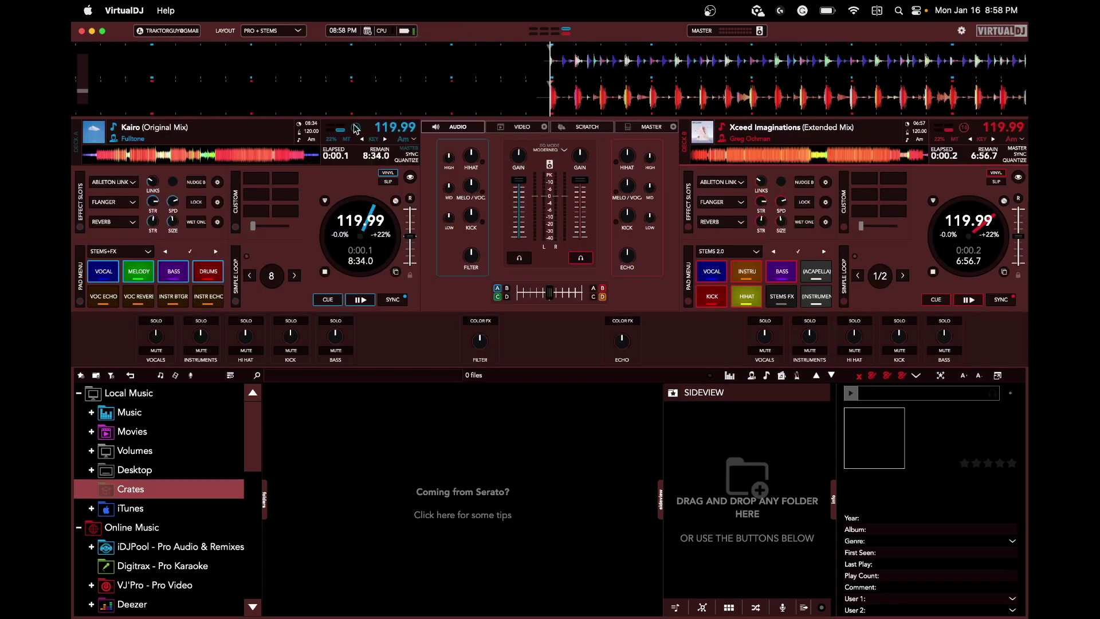
Step: Set the mixer EQ Mode to Stems (5 knobs) after browsing the Waveform, Colors and Decks options
{"action": "left_click", "coordinate": [296, 33]}
{"action": "mouse_move", "coordinate": [357, 296]}
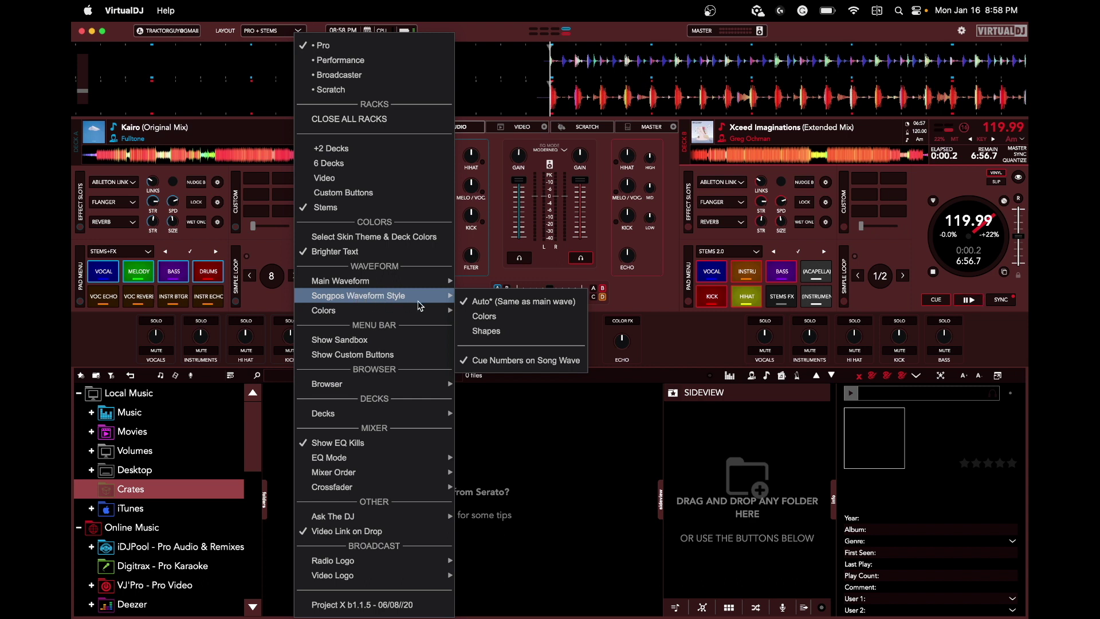
{"action": "mouse_move", "coordinate": [429, 311]}
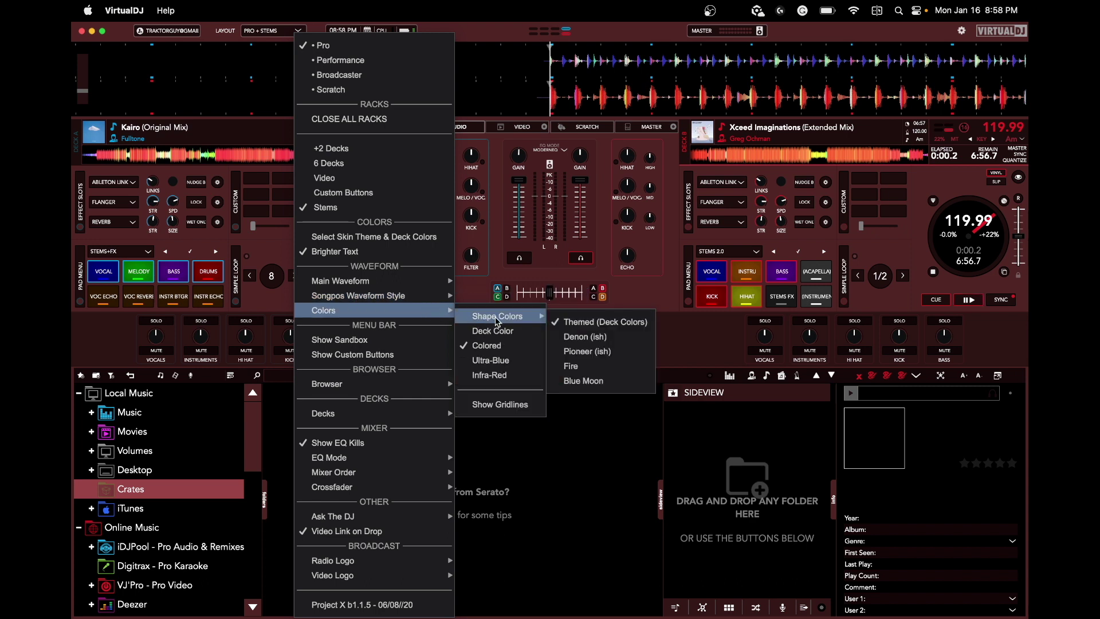
{"action": "mouse_move", "coordinate": [405, 286]}
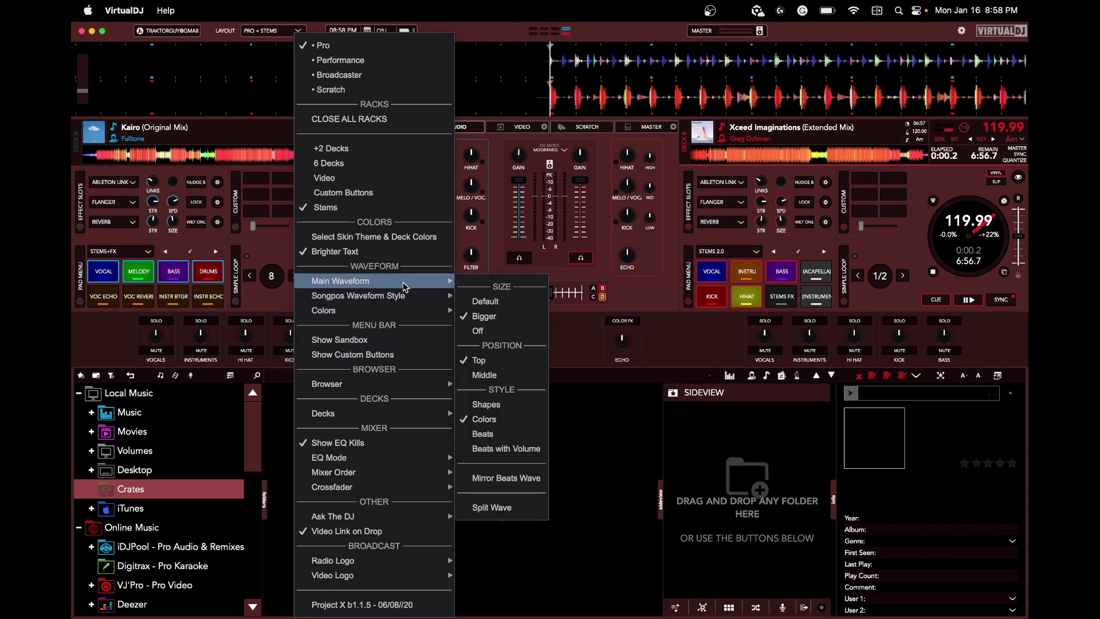
{"action": "mouse_move", "coordinate": [401, 412]}
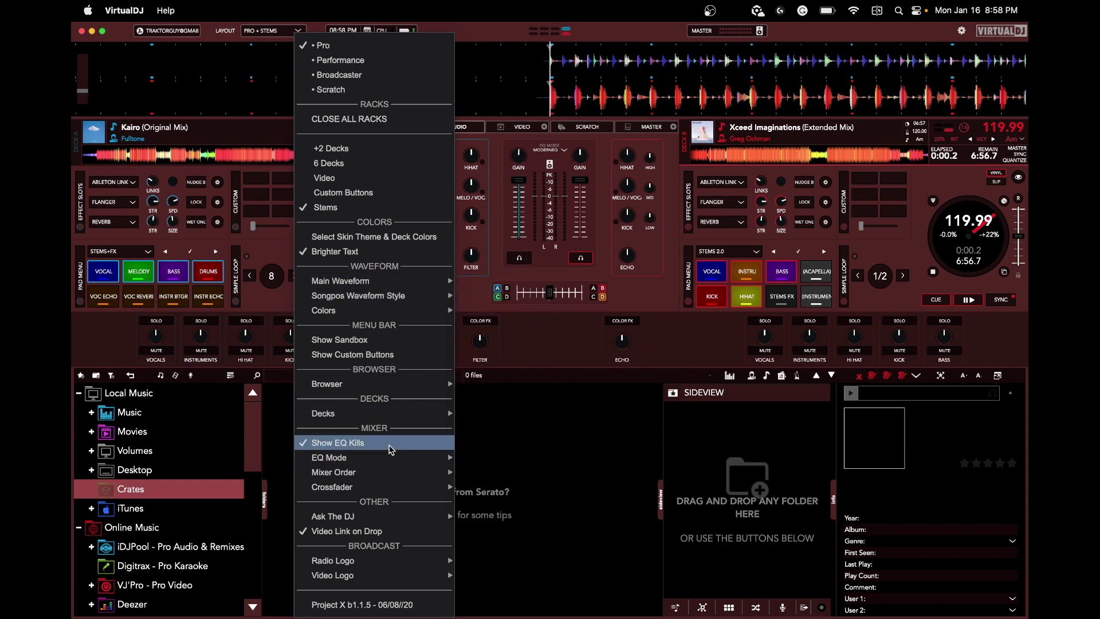
{"action": "mouse_move", "coordinate": [388, 463]}
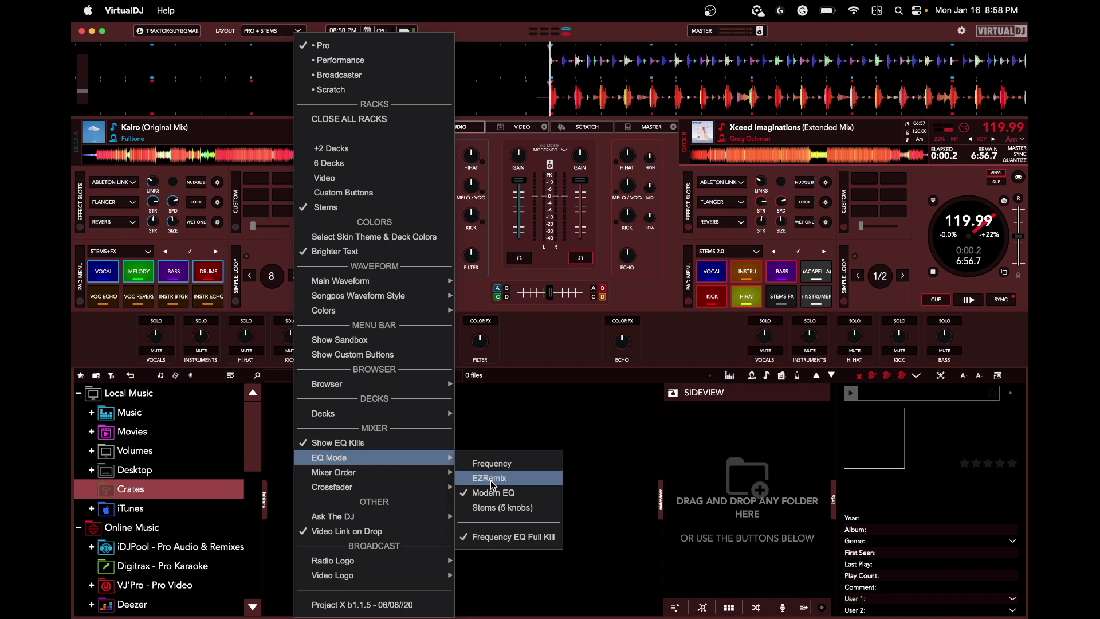
{"action": "left_click", "coordinate": [497, 508]}
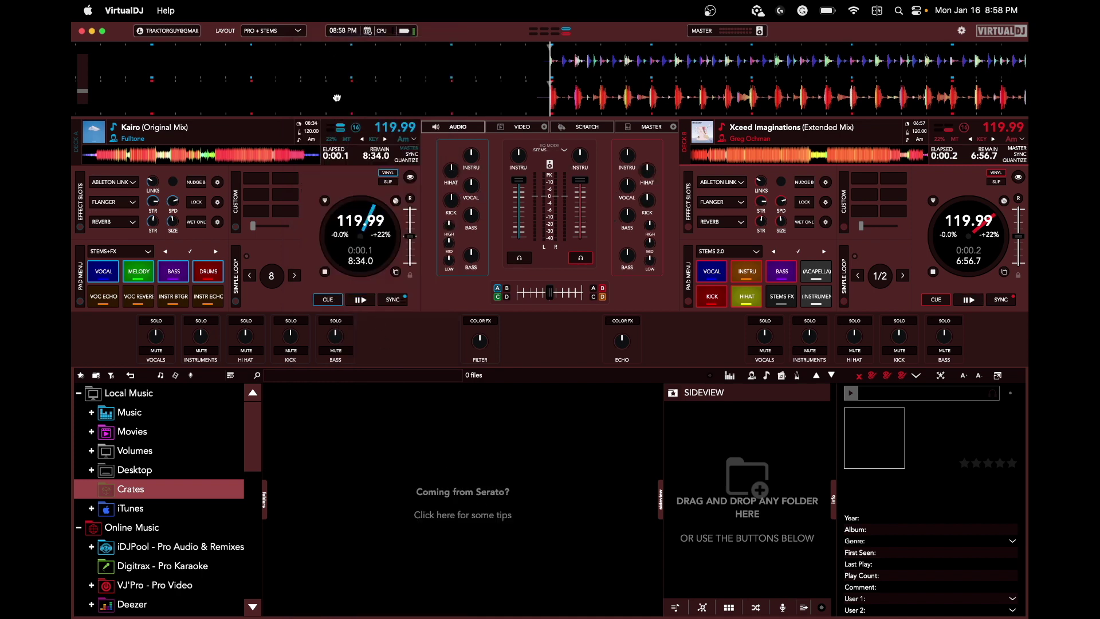
Step: Review the Decks, Crossfader, EQ Mode, Ask The DJ and Radio Logo layout submenus without changes
{"action": "left_click", "coordinate": [298, 30]}
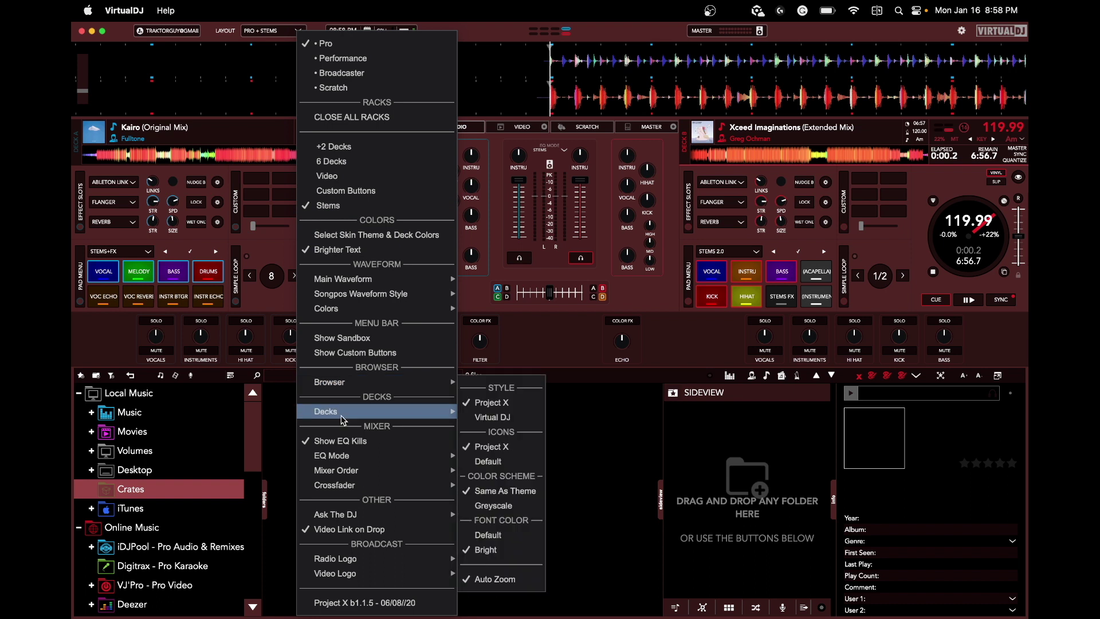
{"action": "mouse_move", "coordinate": [351, 489]}
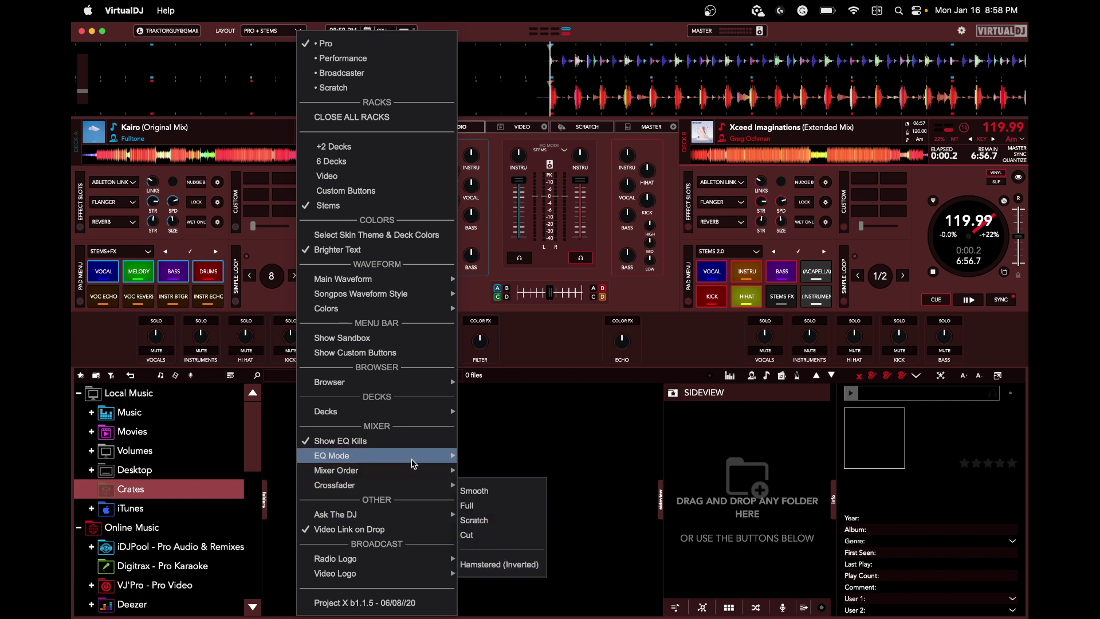
{"action": "mouse_move", "coordinate": [411, 460]}
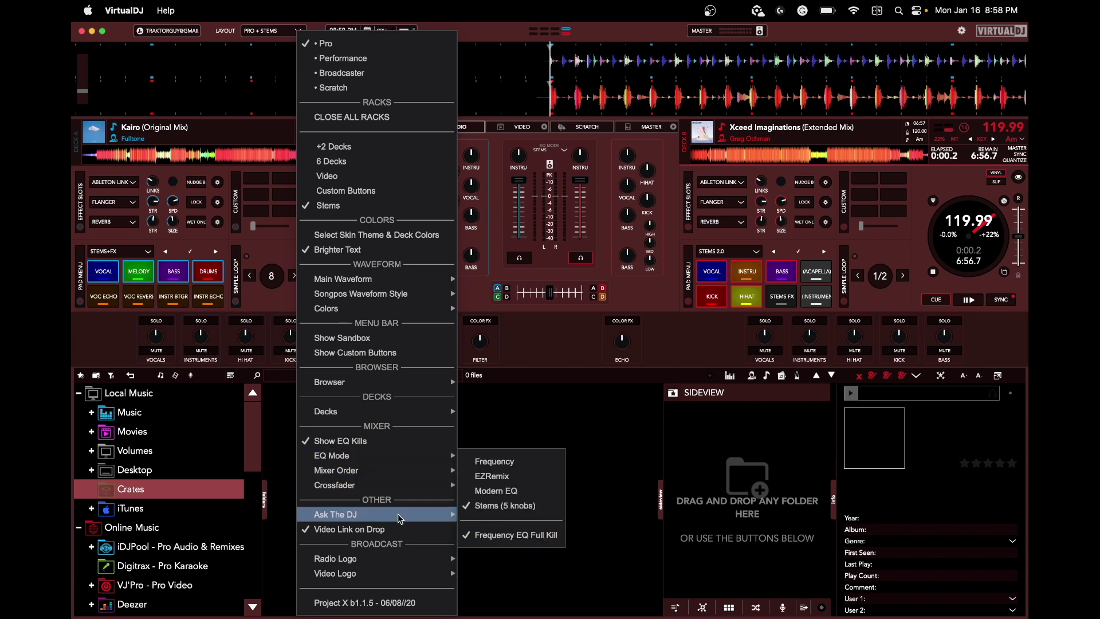
{"action": "mouse_move", "coordinate": [399, 518]}
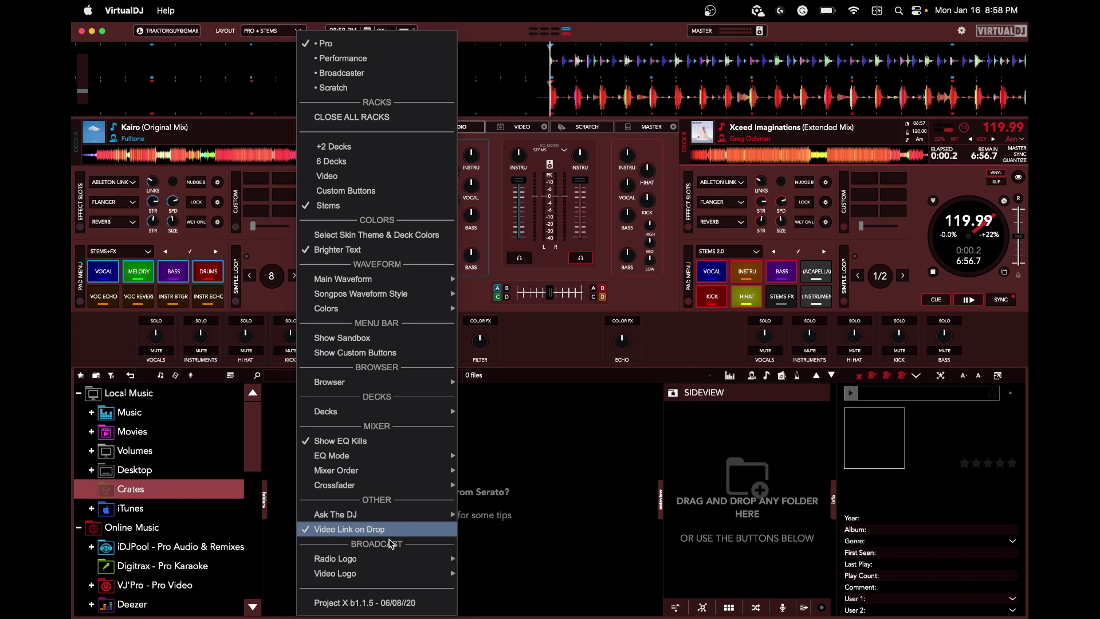
{"action": "mouse_move", "coordinate": [391, 564]}
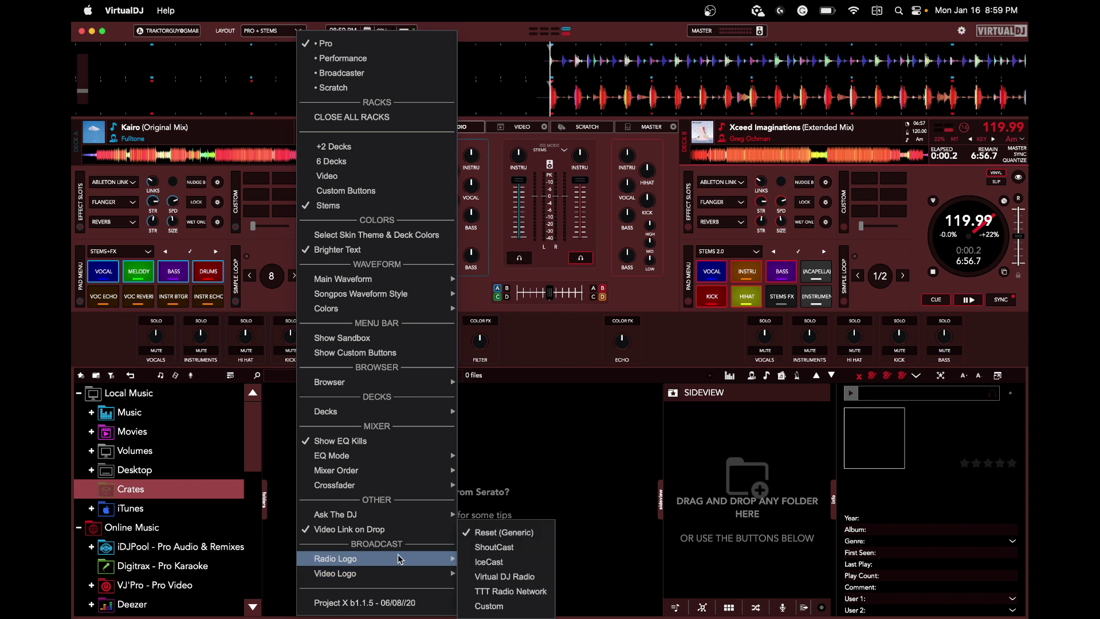
Step: Read through the Serato Tweaks & Settings tips page in Chrome, then close the browser
{"action": "left_click", "coordinate": [541, 453]}
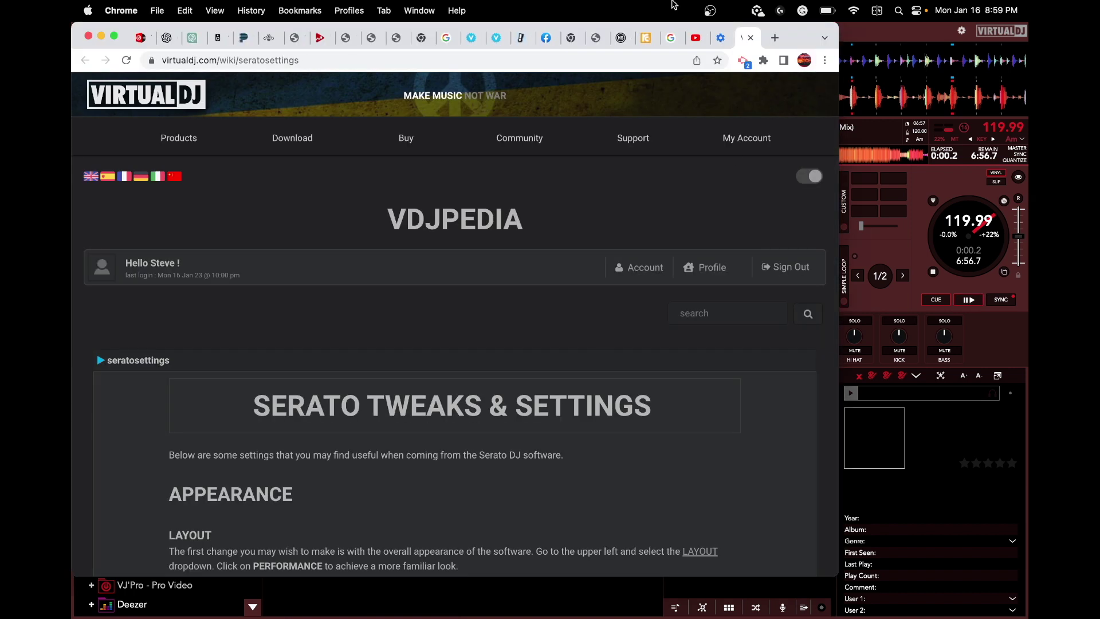
{"action": "left_click_drag", "start_coordinate": [139, 177], "coordinate": [179, 348]}
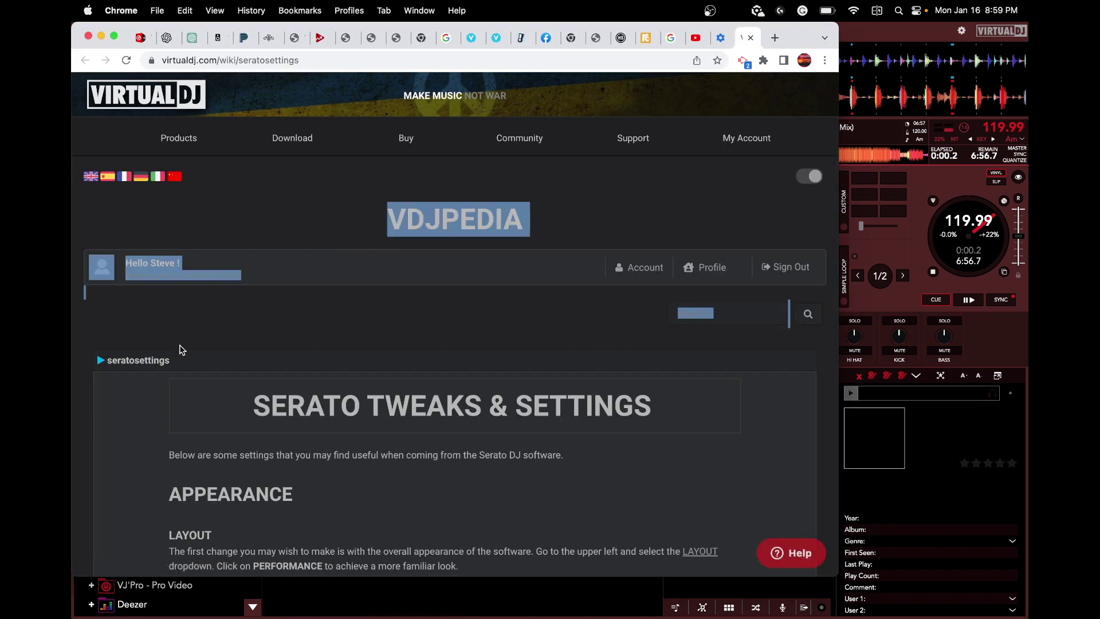
{"action": "scroll", "coordinate": [221, 408], "scroll_direction": "down", "scroll_amount": 5}
{"action": "scroll", "coordinate": [220, 408], "scroll_direction": "down", "scroll_amount": 2}
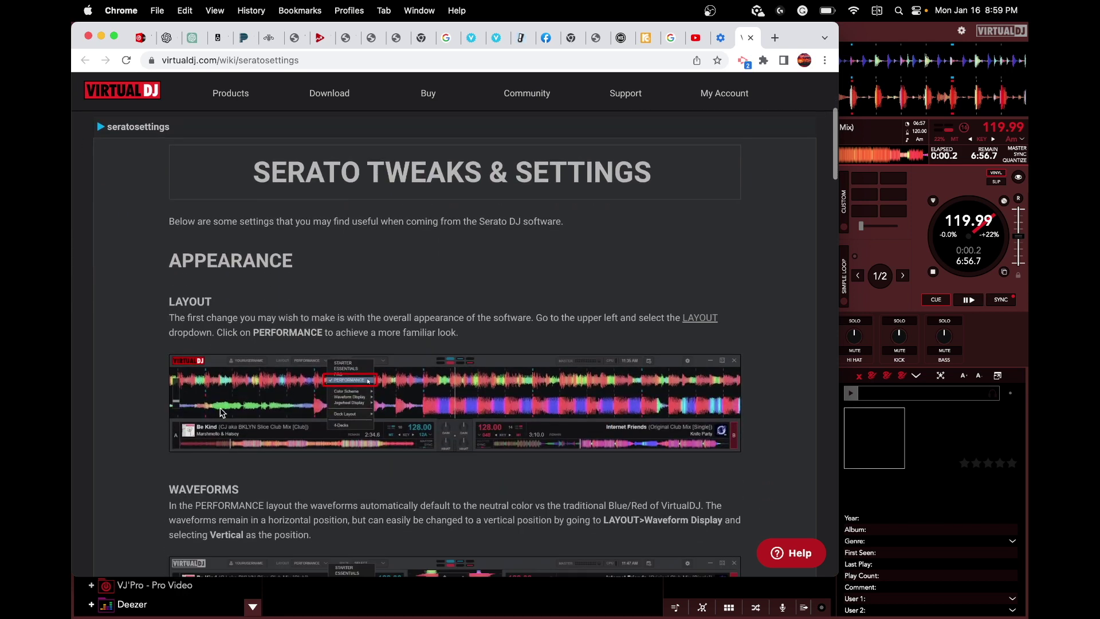
{"action": "scroll", "coordinate": [220, 412], "scroll_direction": "down", "scroll_amount": 7}
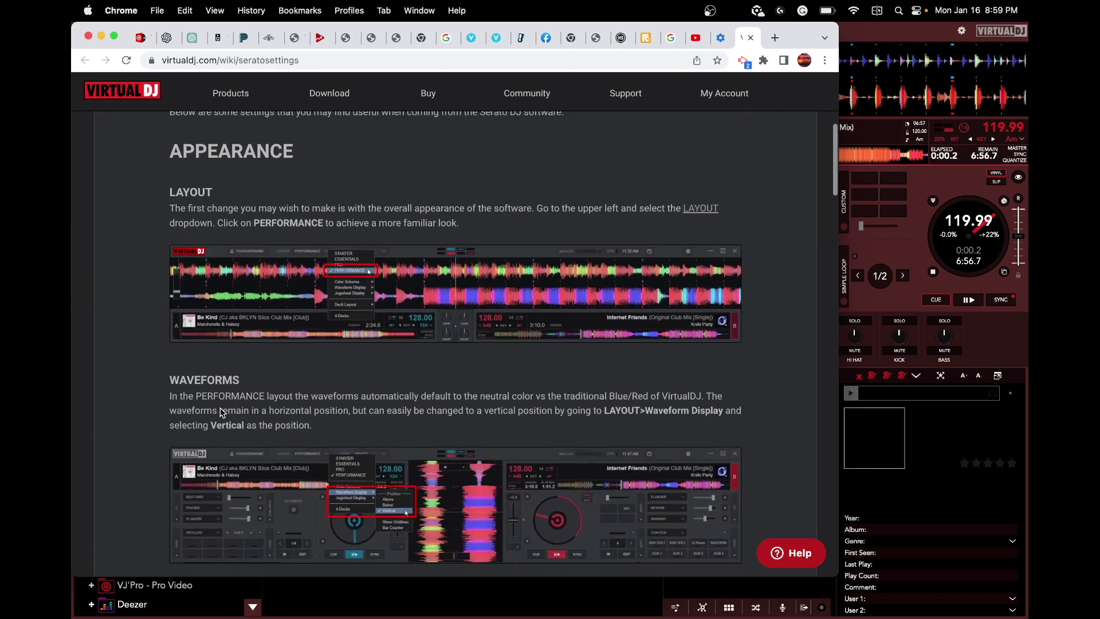
{"action": "scroll", "coordinate": [220, 413], "scroll_direction": "down", "scroll_amount": 8}
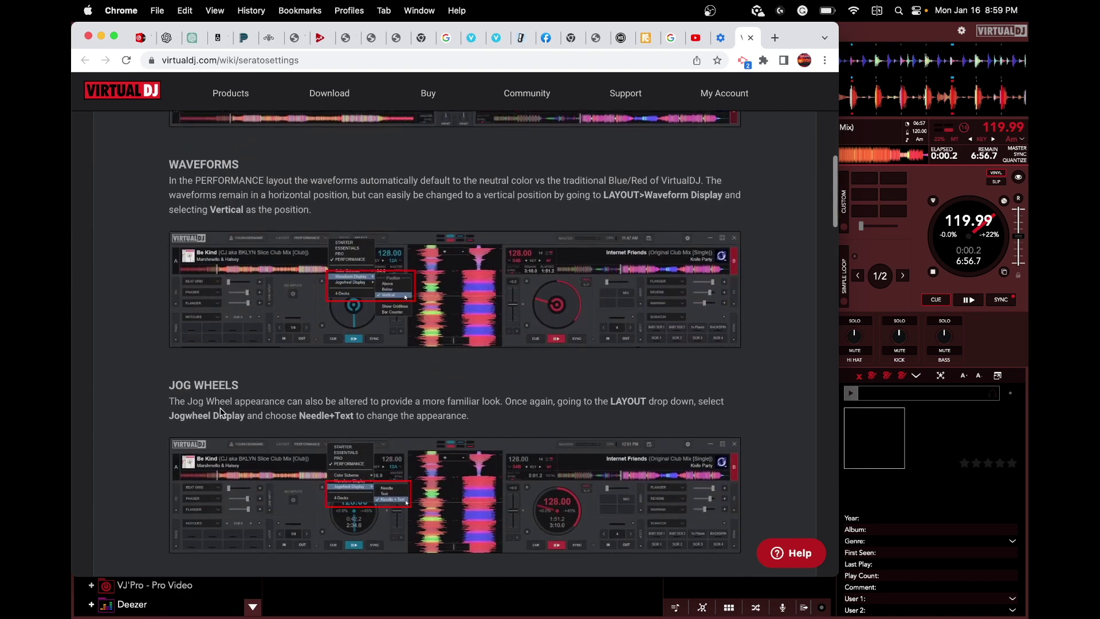
{"action": "scroll", "coordinate": [220, 412], "scroll_direction": "up", "scroll_amount": 20}
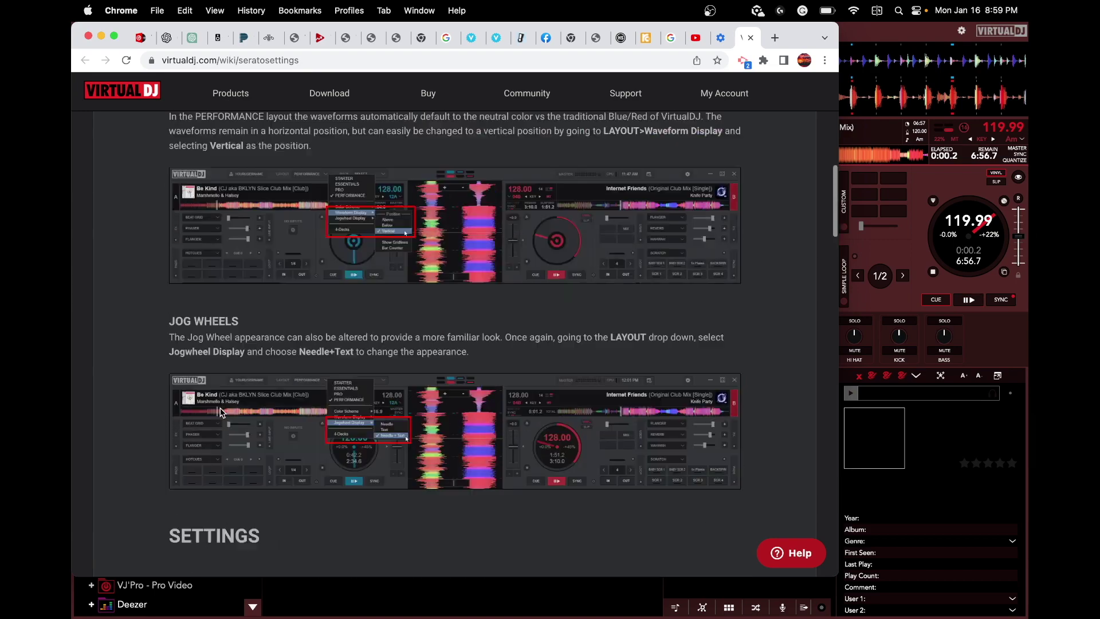
{"action": "scroll", "coordinate": [221, 413], "scroll_direction": "down", "scroll_amount": 3}
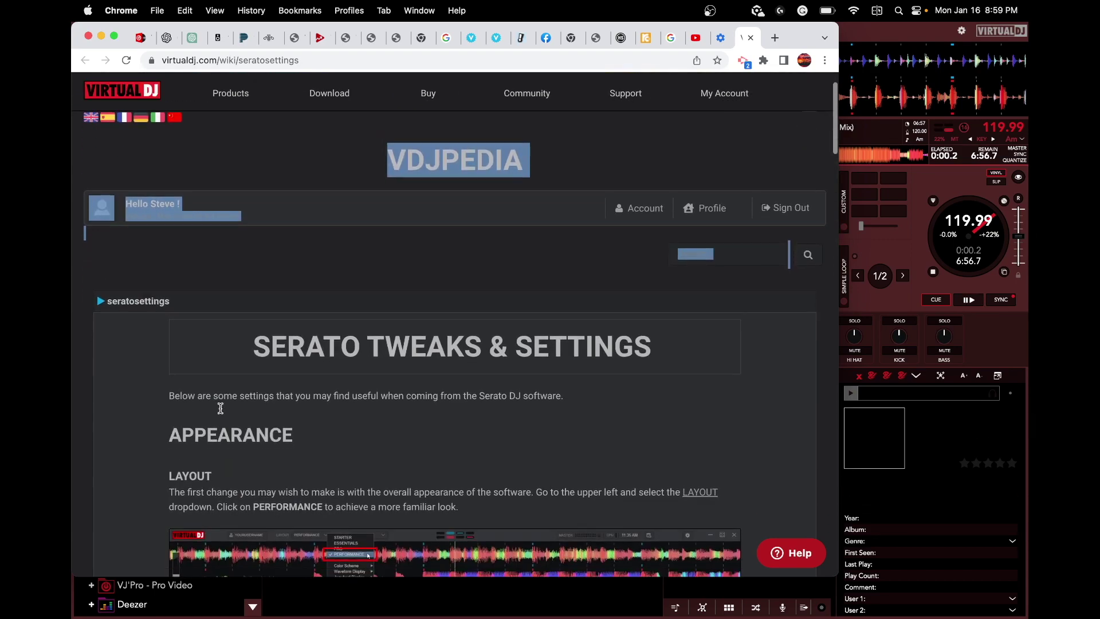
{"action": "scroll", "coordinate": [221, 407], "scroll_direction": "down", "scroll_amount": 3}
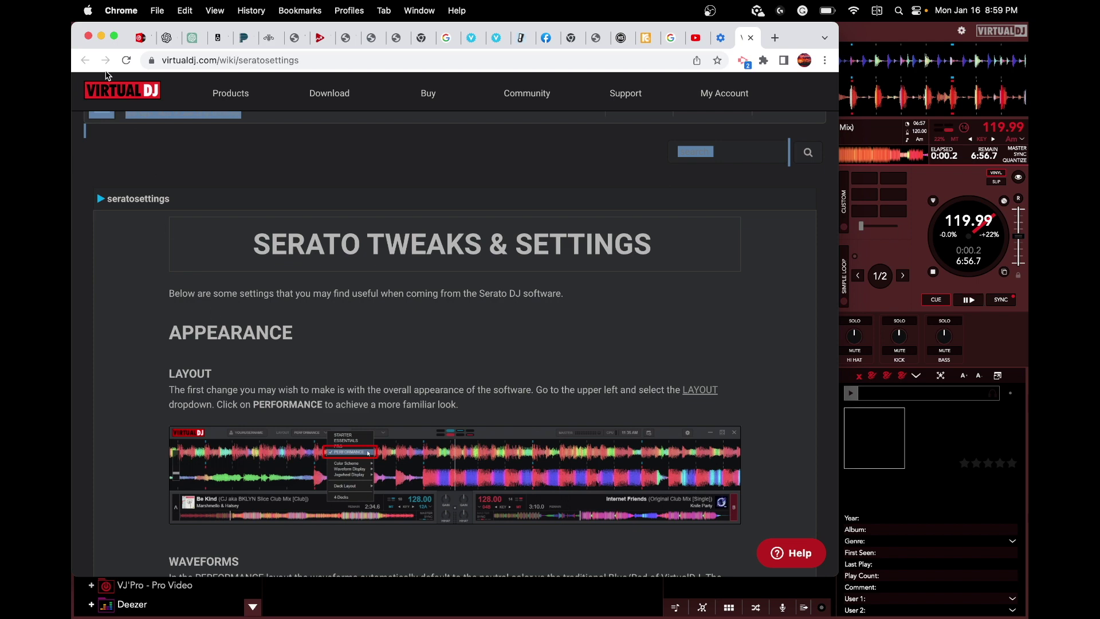
{"action": "left_click", "coordinate": [89, 36]}
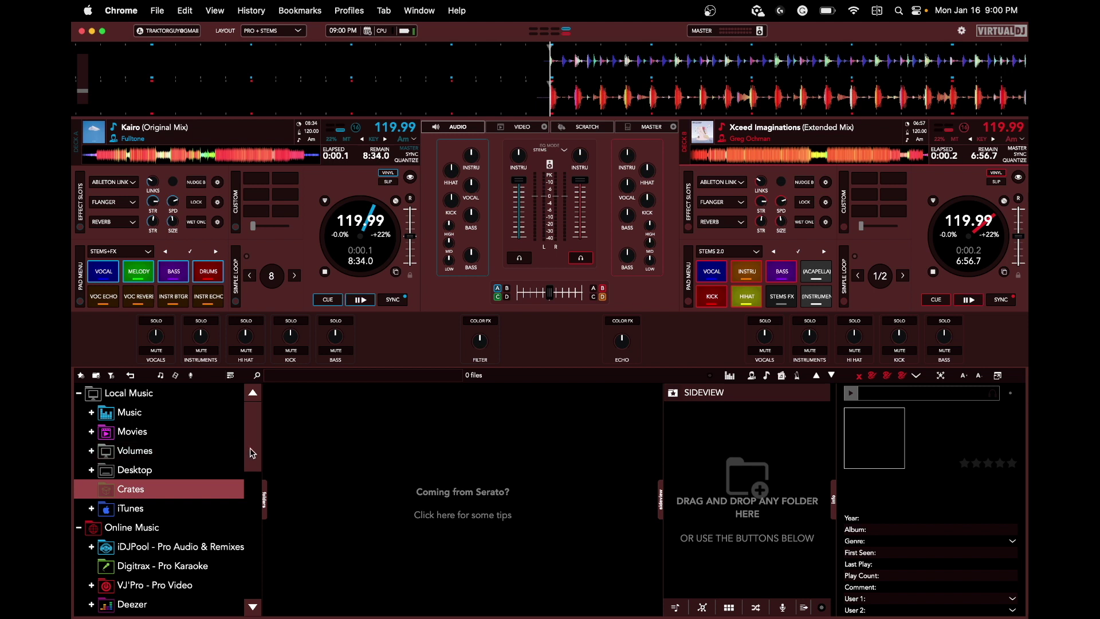
Step: Expand the Deezer source to list Chart, Liked Playlists, Liked Albums and saved playlists
{"action": "left_click", "coordinate": [252, 453]}
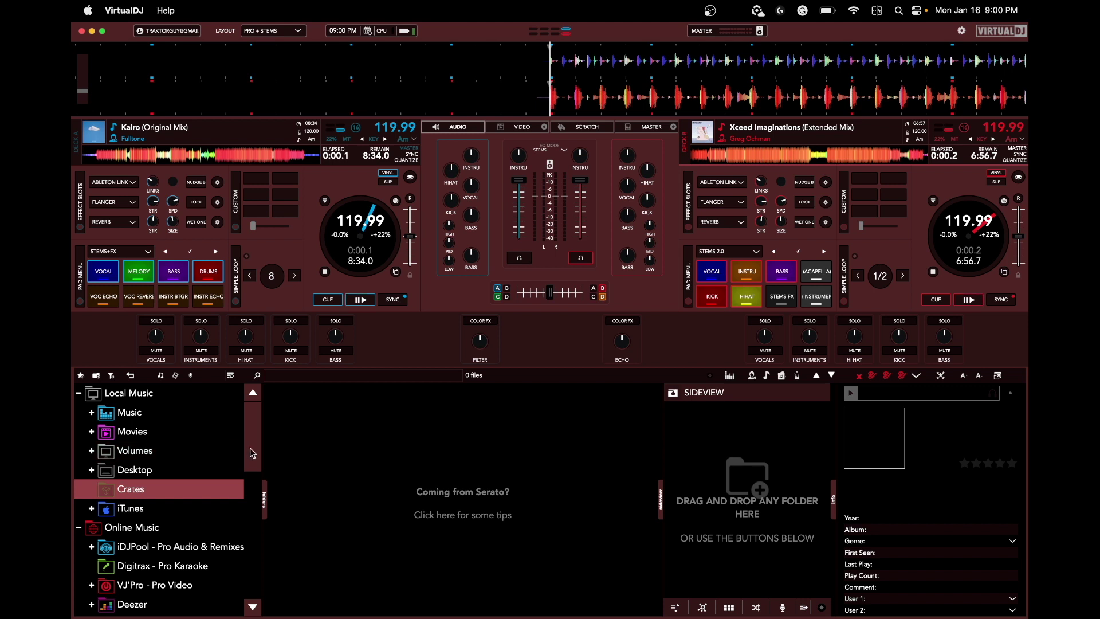
{"action": "scroll", "coordinate": [252, 453], "scroll_direction": "down", "scroll_amount": 5}
{"action": "left_click", "coordinate": [154, 463]}
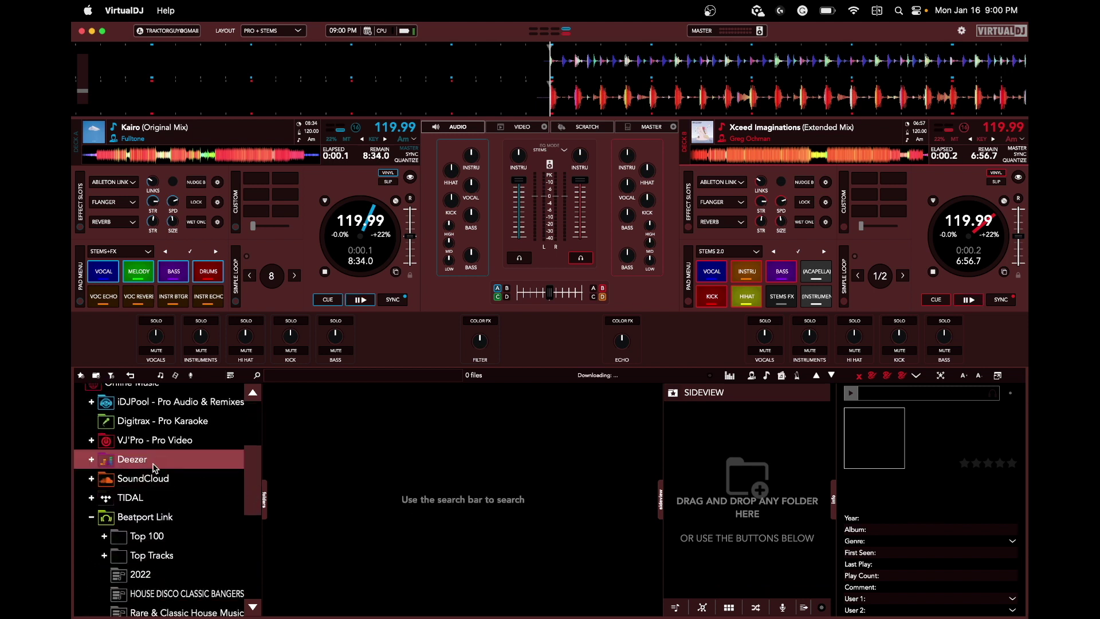
{"action": "left_click", "coordinate": [92, 460]}
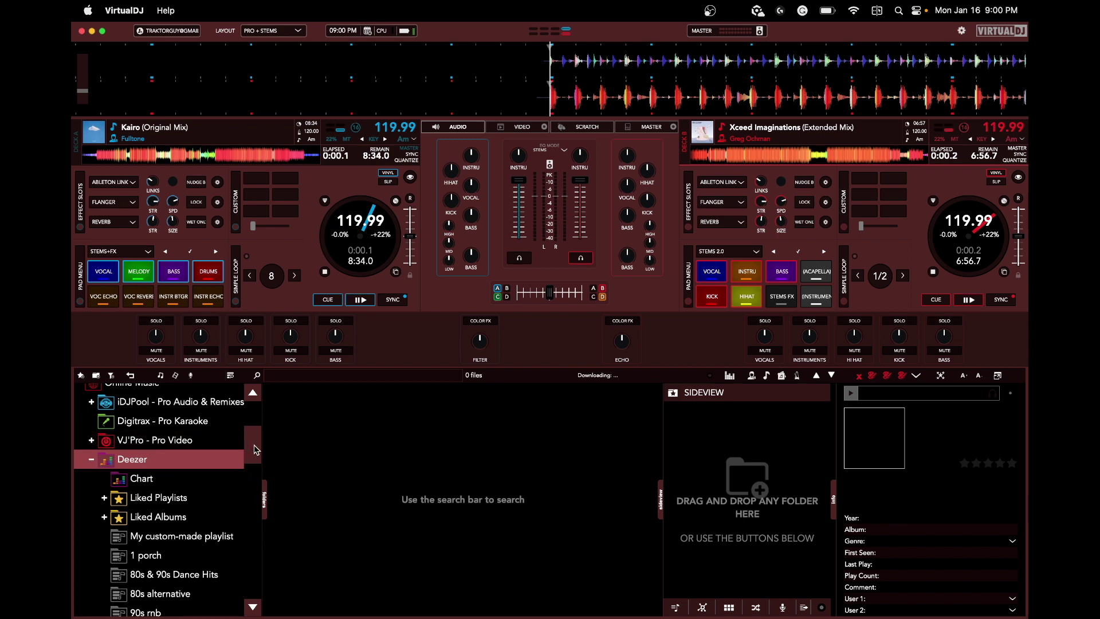
{"action": "scroll", "coordinate": [256, 449], "scroll_direction": "down", "scroll_amount": 8}
{"action": "scroll", "coordinate": [252, 444], "scroll_direction": "up", "scroll_amount": 10}
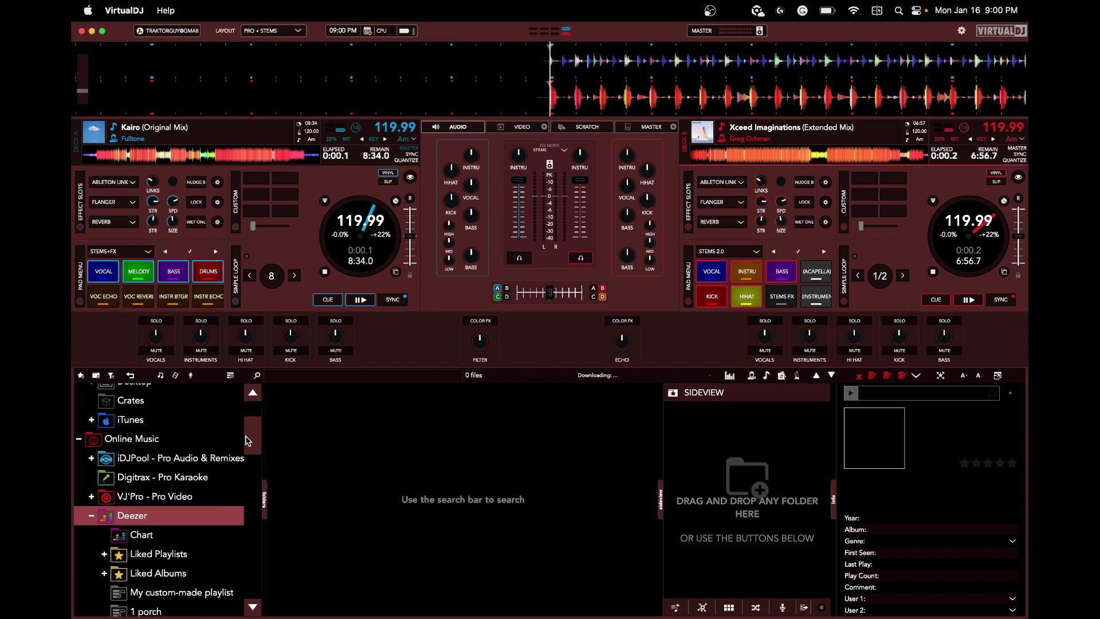
{"action": "scroll", "coordinate": [248, 439], "scroll_direction": "up", "scroll_amount": 3}
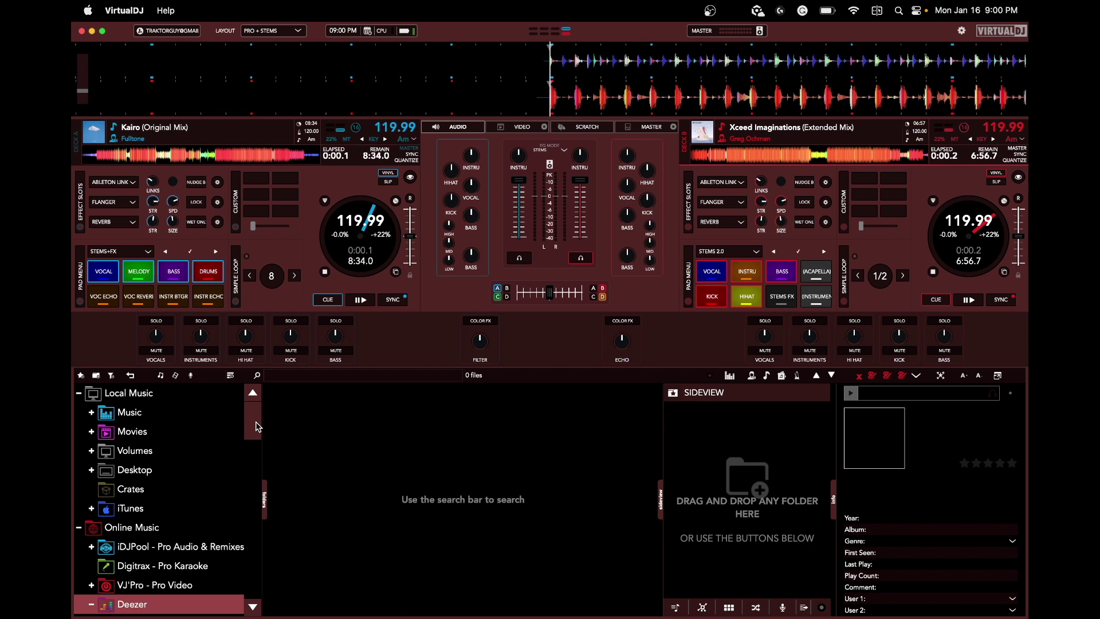
{"action": "scroll", "coordinate": [256, 431], "scroll_direction": "down", "scroll_amount": 1}
{"action": "left_click_drag", "start_coordinate": [256, 431], "coordinate": [254, 452]}
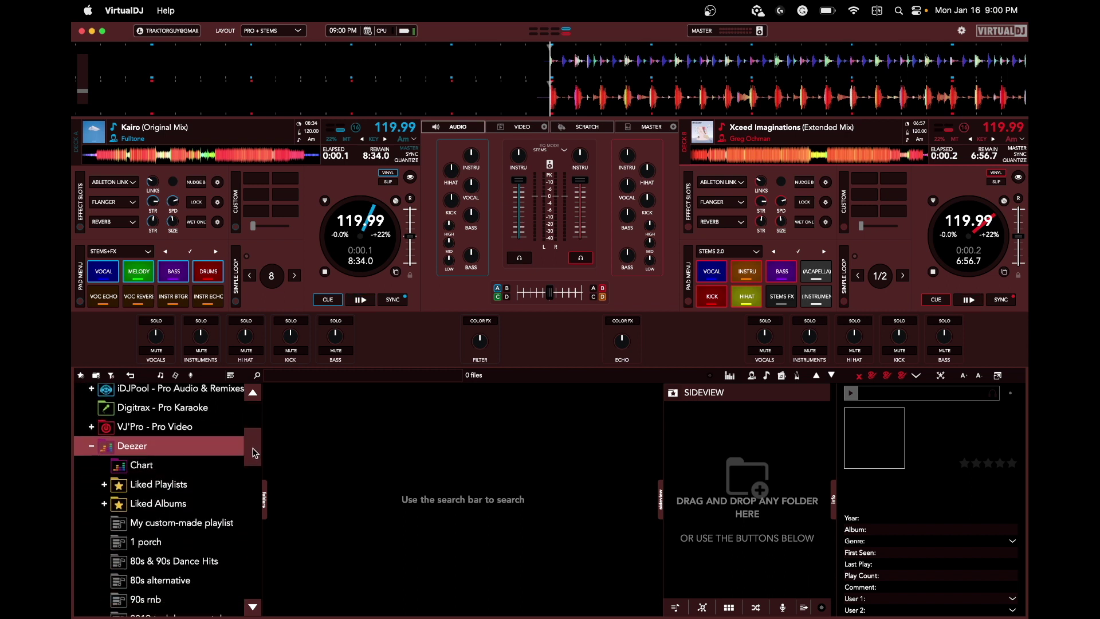